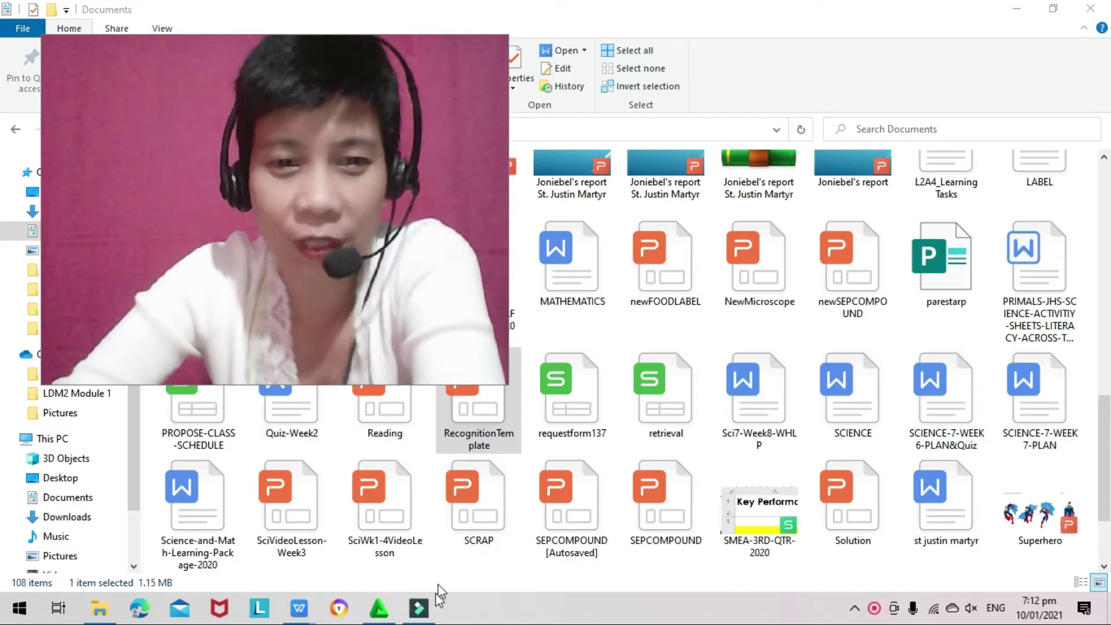
pyautogui.moveTo(423, 614)
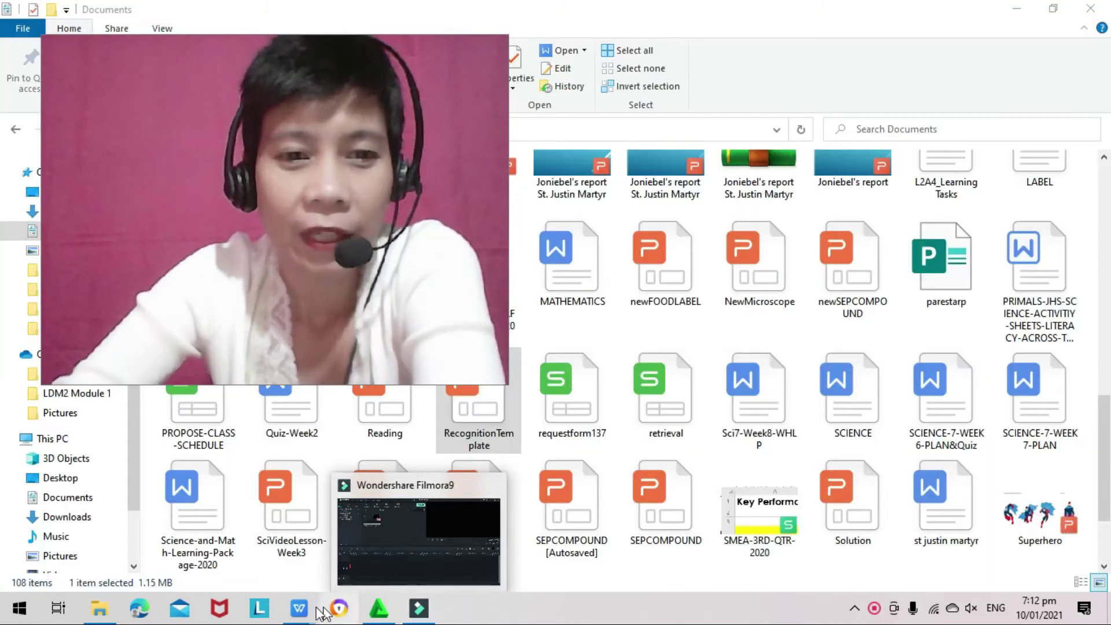
pyautogui.moveTo(300, 613)
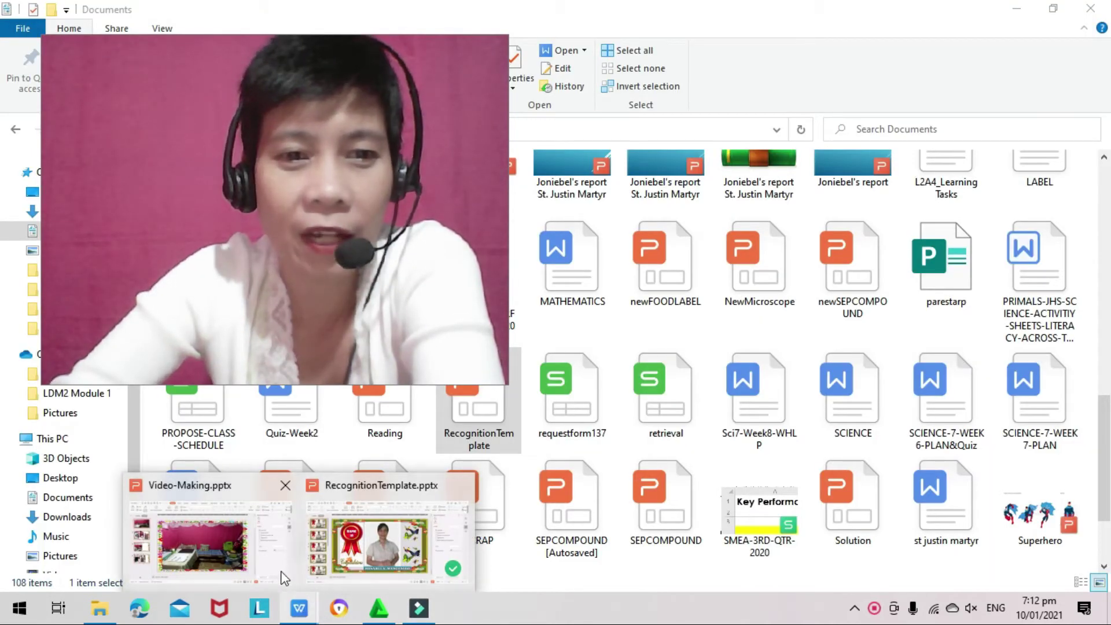
pyautogui.moveTo(263, 571)
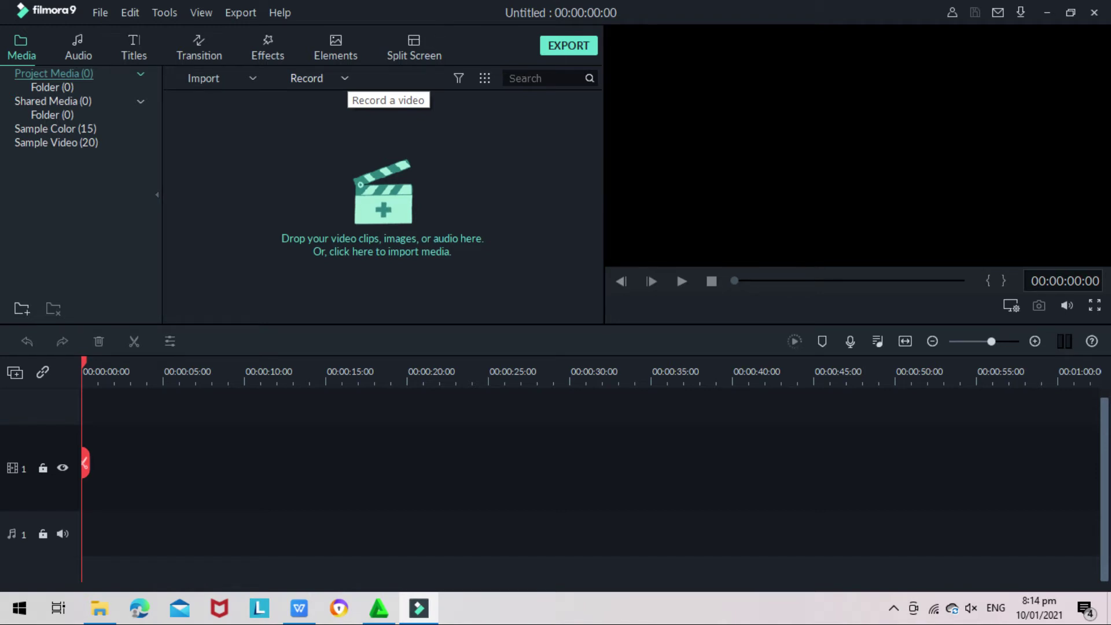
pyautogui.click(345, 78)
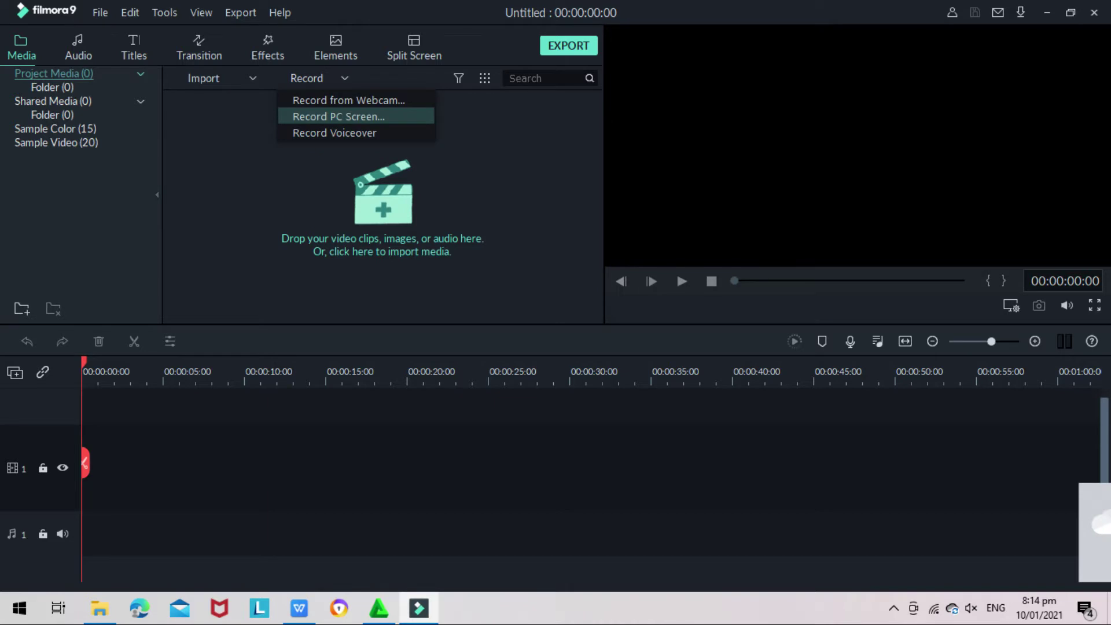
pyautogui.click(338, 116)
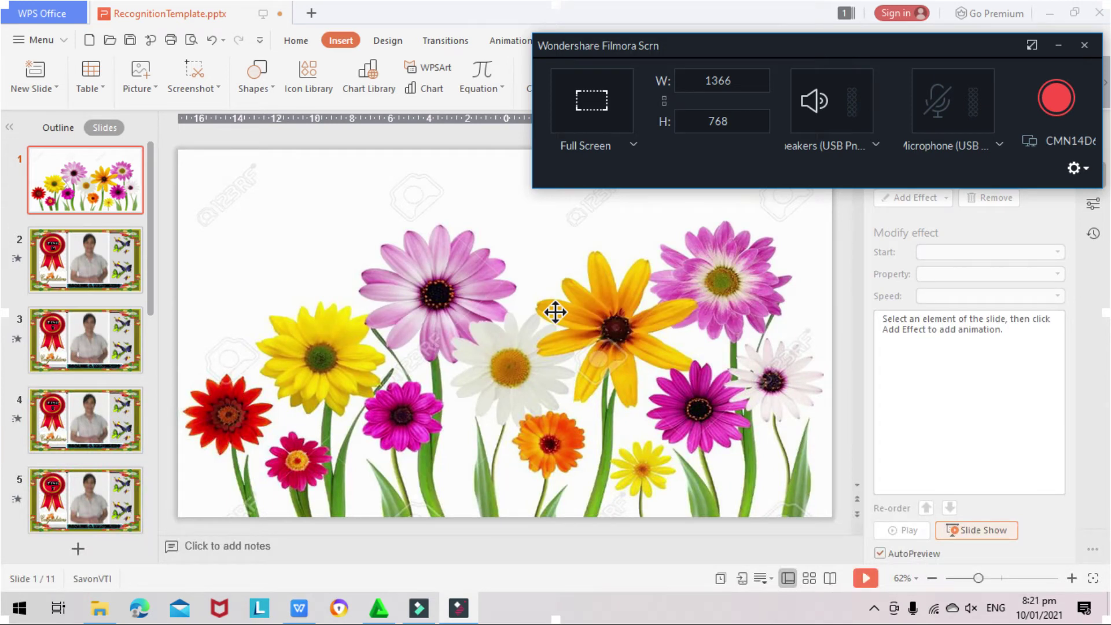
pyautogui.press('F5')
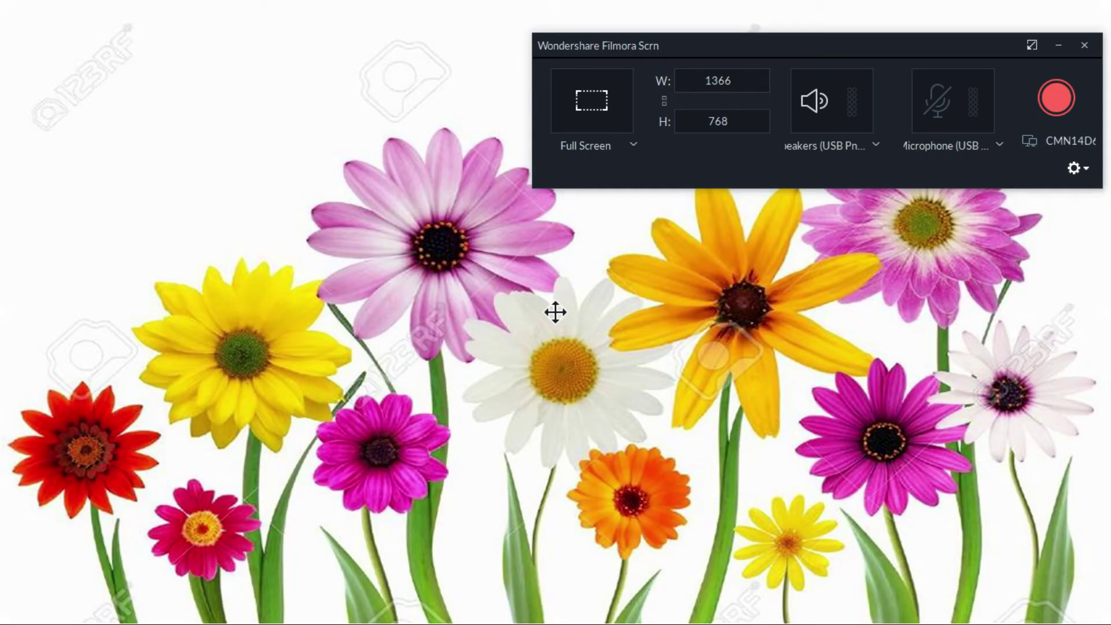
pyautogui.press('F9')
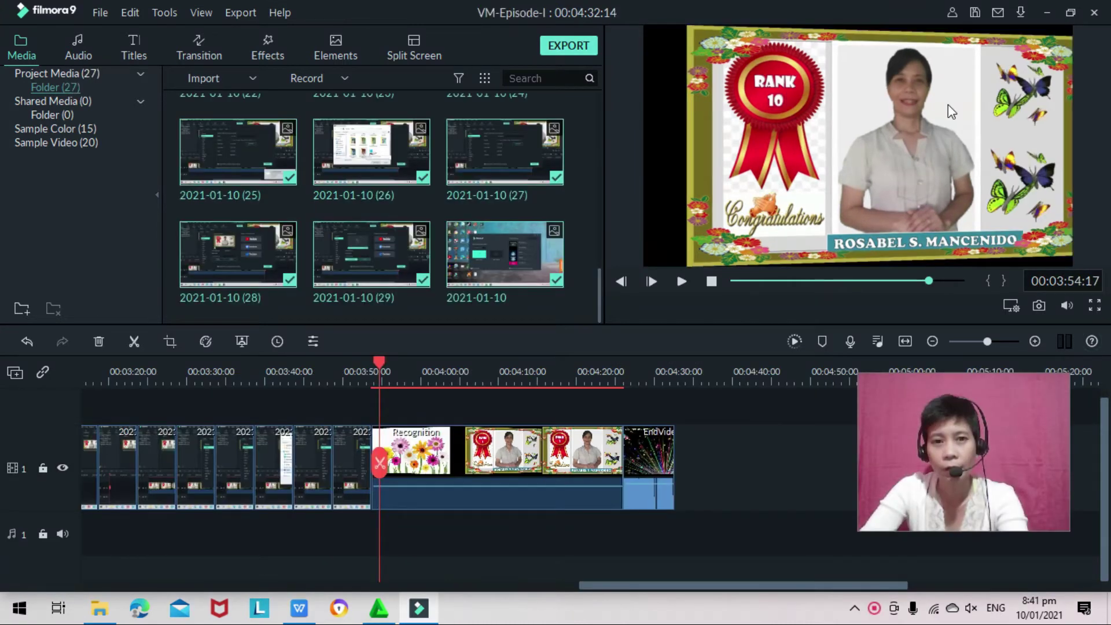
# Preview the Subtitle 6 title preset and add it to a new track above the Recognition clip
pyautogui.click(133, 53)
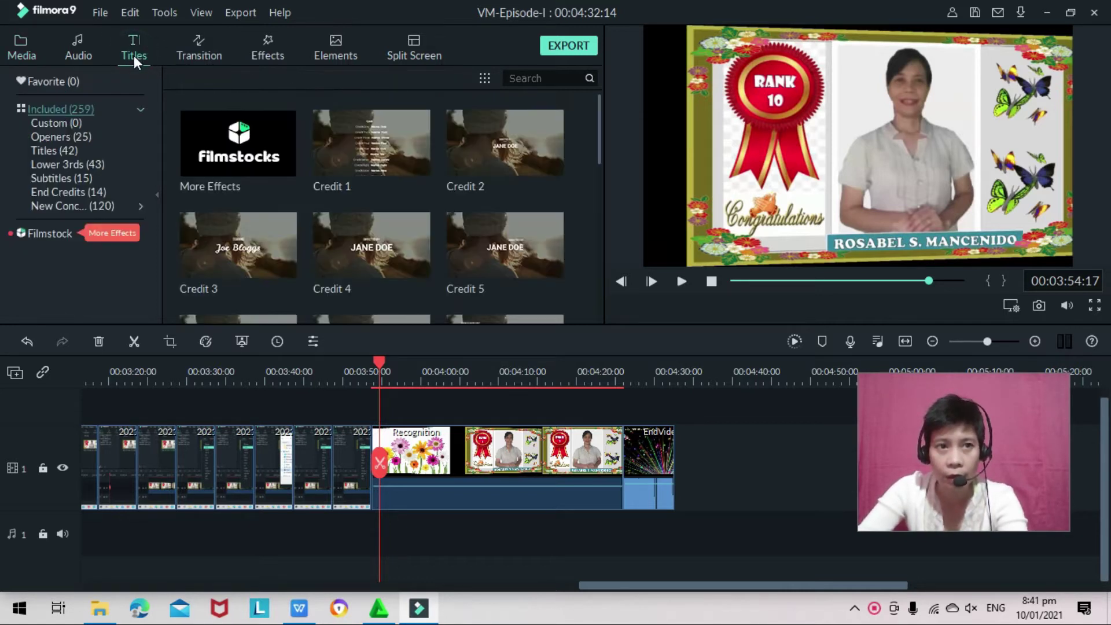
pyautogui.click(57, 177)
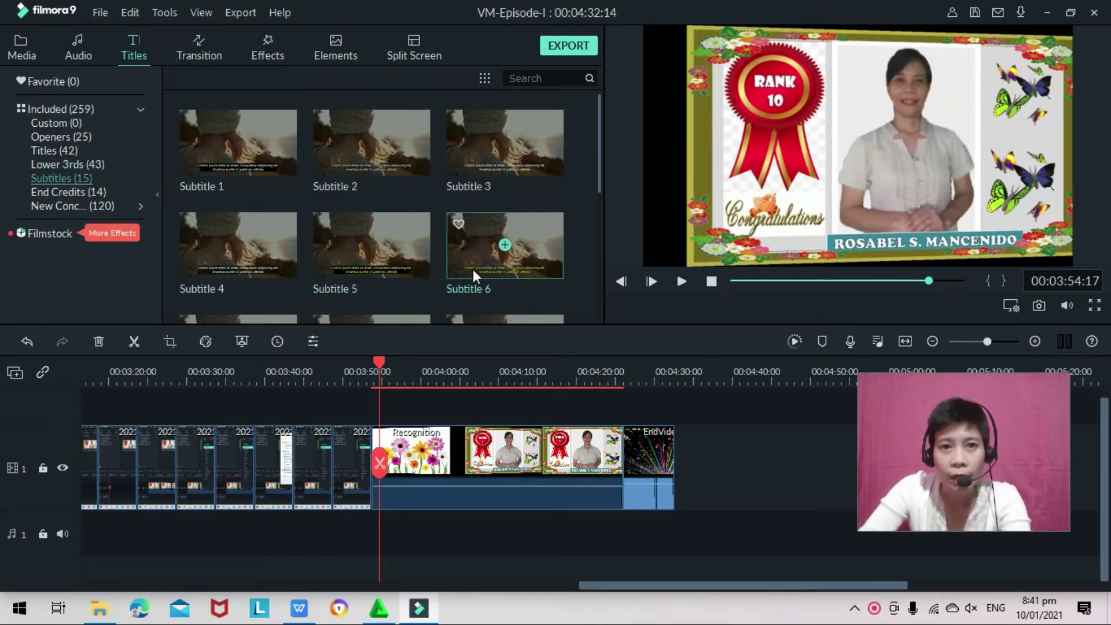
pyautogui.click(524, 270)
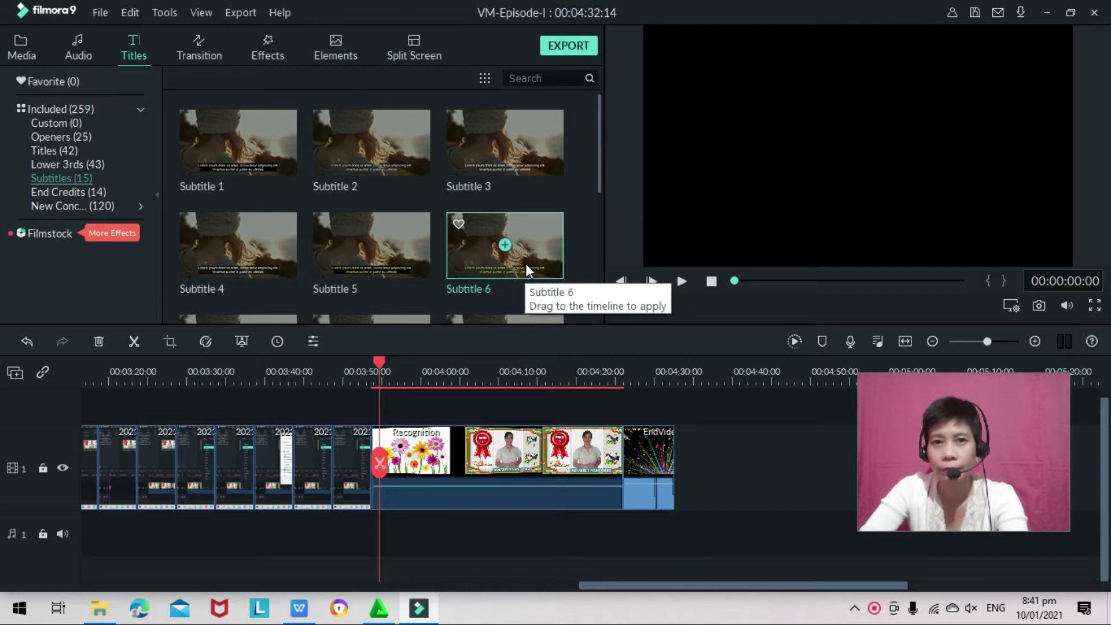
pyautogui.doubleClick(525, 268)
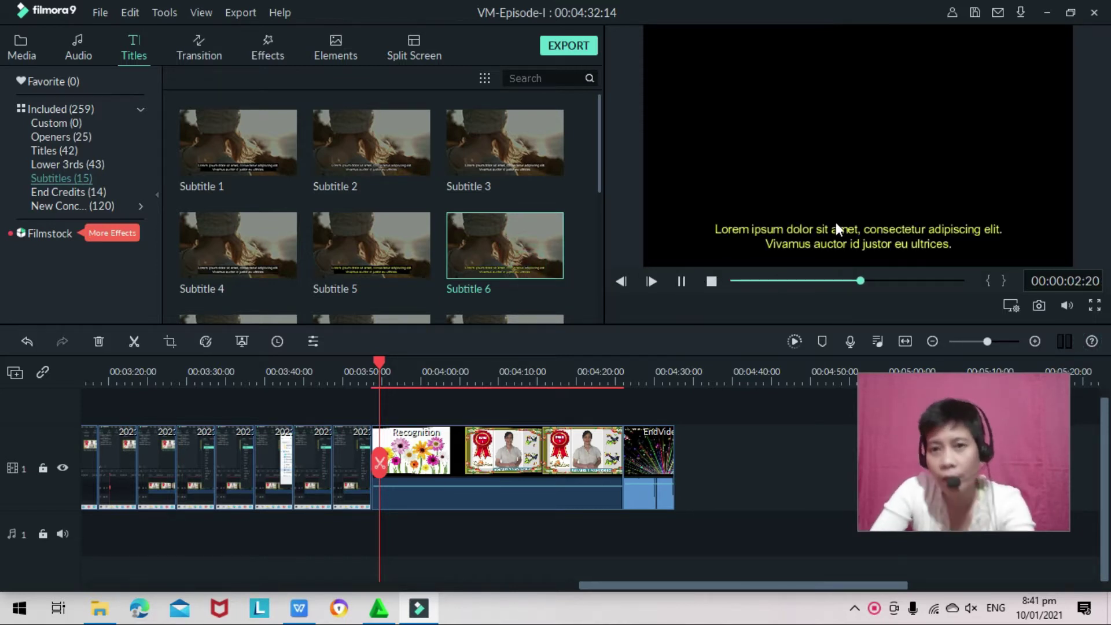
pyautogui.moveTo(527, 269)
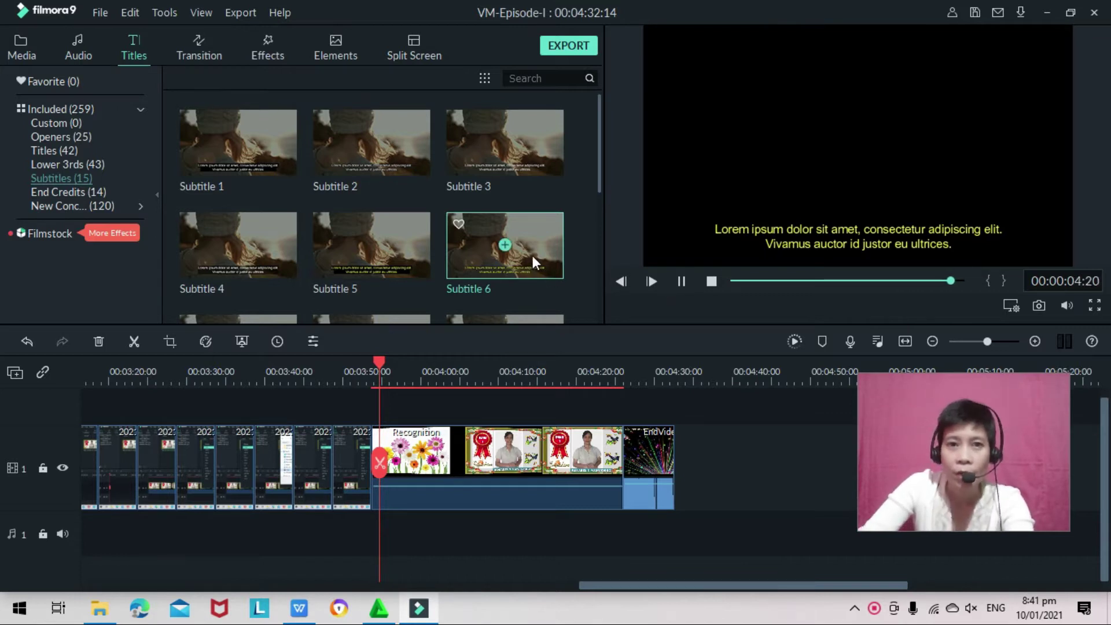
pyautogui.moveTo(537, 249); pyautogui.dragTo(384, 394)
# Align the Subtitle 6 clip with the start of the Recognition clip and extend it to that clip's end
pyautogui.moveTo(381, 362); pyautogui.dragTo(366, 364)
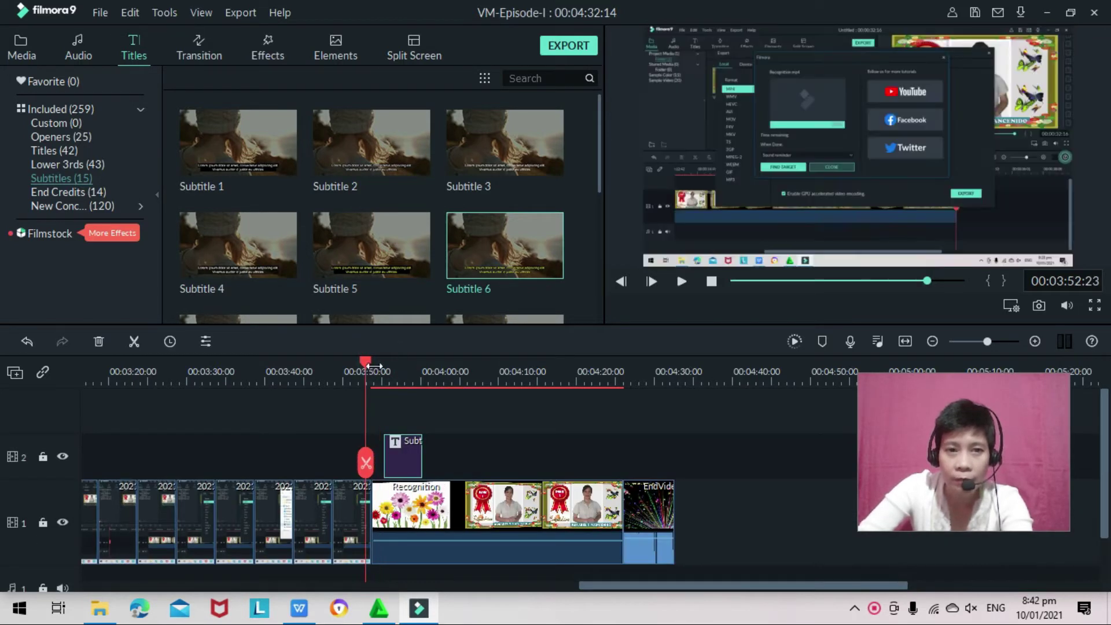
pyautogui.click(387, 463)
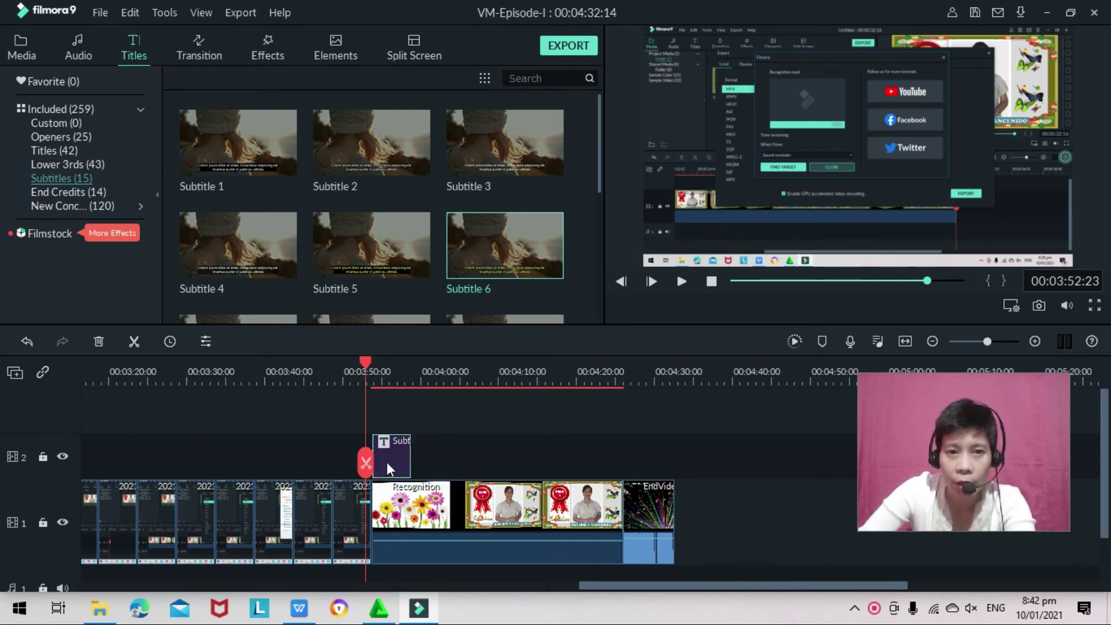
pyautogui.moveTo(411, 456); pyautogui.dragTo(625, 460)
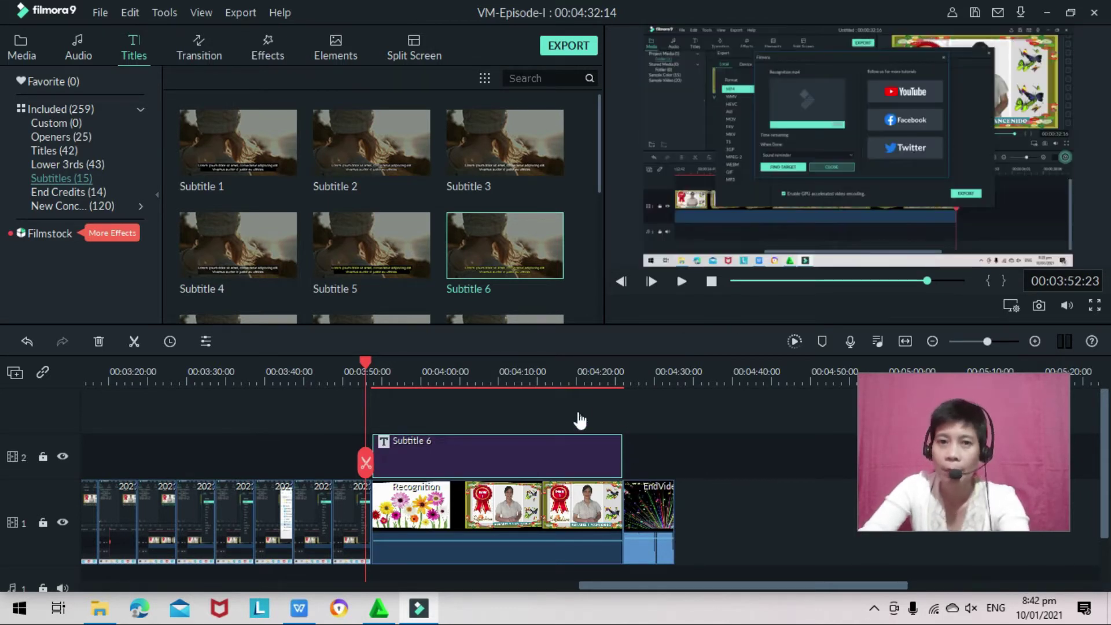
# With the playhead at 00:04:06:17, delete the subtitle's second placeholder line, "Vivamus auctor id justor eu ultrices."
pyautogui.click(543, 375)
pyautogui.moveTo(541, 363); pyautogui.dragTo(474, 370)
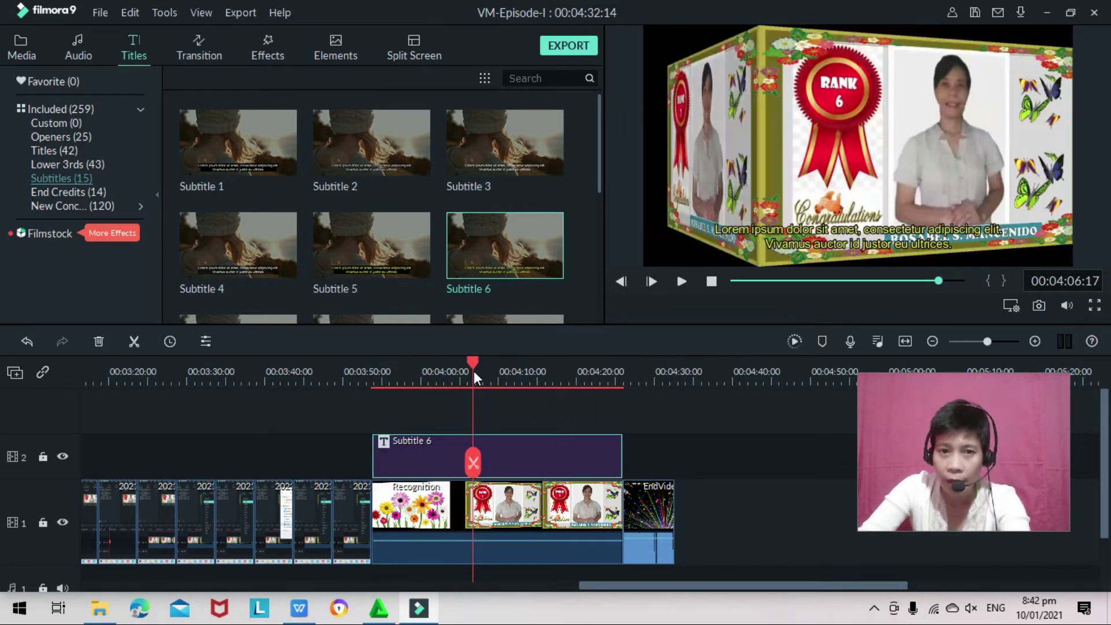
pyautogui.click(865, 243)
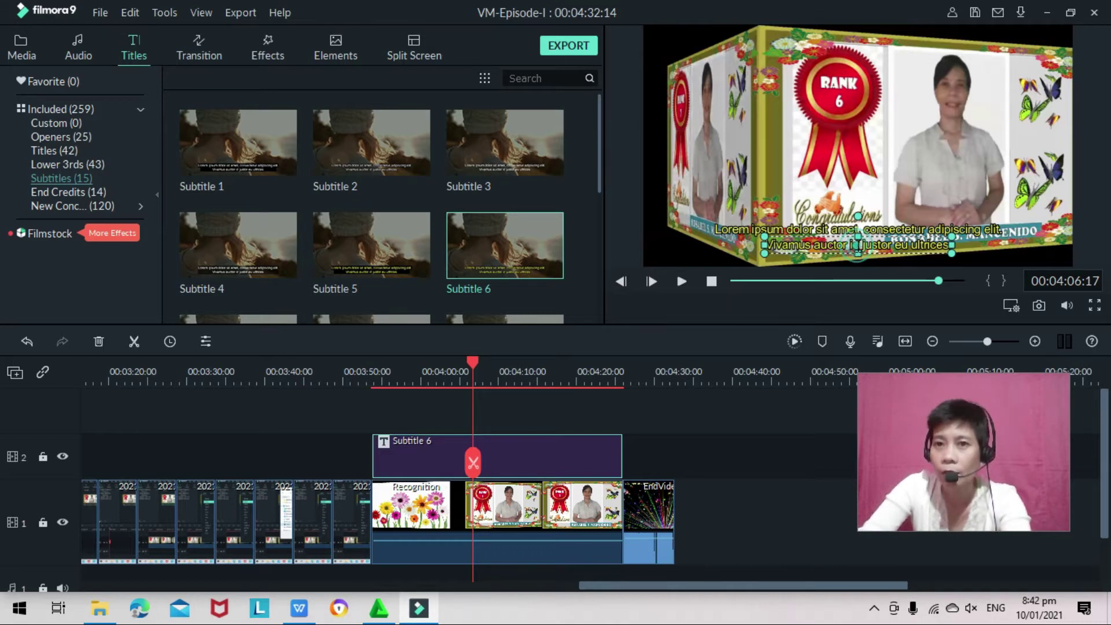
pyautogui.doubleClick(856, 246)
pyautogui.tripleClick(460, 149)
pyautogui.click(460, 149)
pyautogui.press('BackSpace')
pyautogui.press('BackSpace')
pyautogui.press('BackSpace')
pyautogui.press('BackSpace')
pyautogui.press('BackSpace')
pyautogui.press('BackSpace')
pyautogui.press('BackSpace')
pyautogui.press('BackSpace')
pyautogui.press('BackSpace')
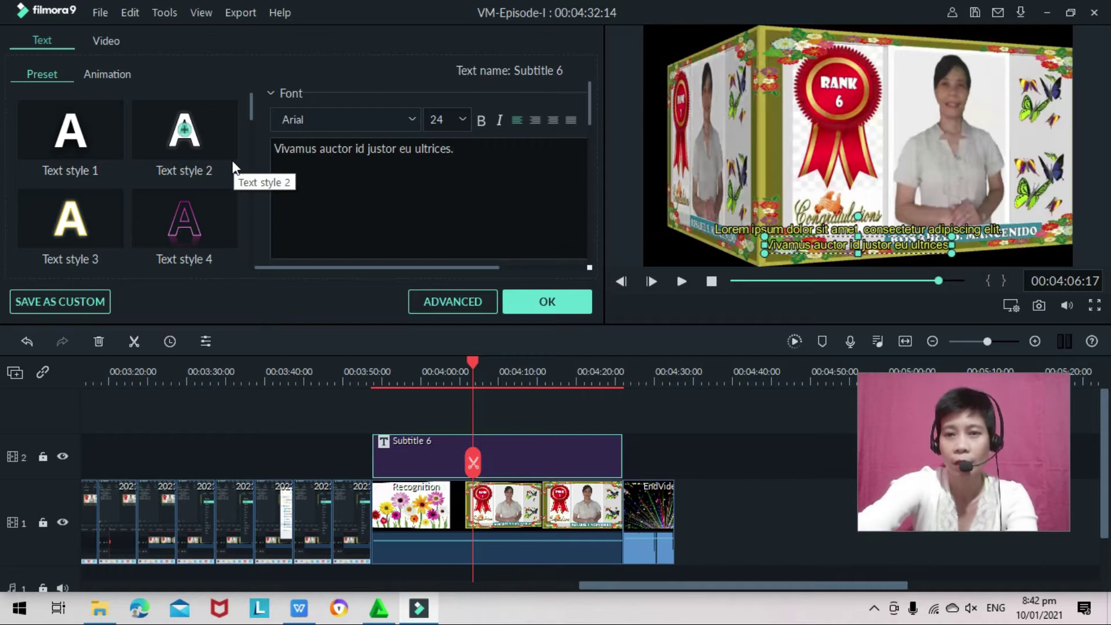
pyautogui.press('BackSpace')
pyautogui.press('BackSpace')
pyautogui.press('BackSpace')
pyautogui.press('BackSpace')
pyautogui.press('BackSpace')
pyautogui.press('BackSpace')
pyautogui.press('BackSpace')
pyautogui.press('BackSpace')
pyautogui.press('BackSpace')
pyautogui.press('BackSpace')
pyautogui.press('BackSpace')
pyautogui.press('BackSpace')
pyautogui.press('BackSpace')
pyautogui.press('BackSpace')
pyautogui.press('BackSpace')
pyautogui.press('BackSpace')
pyautogui.press('BackSpace')
pyautogui.press('BackSpace')
pyautogui.press('BackSpace')
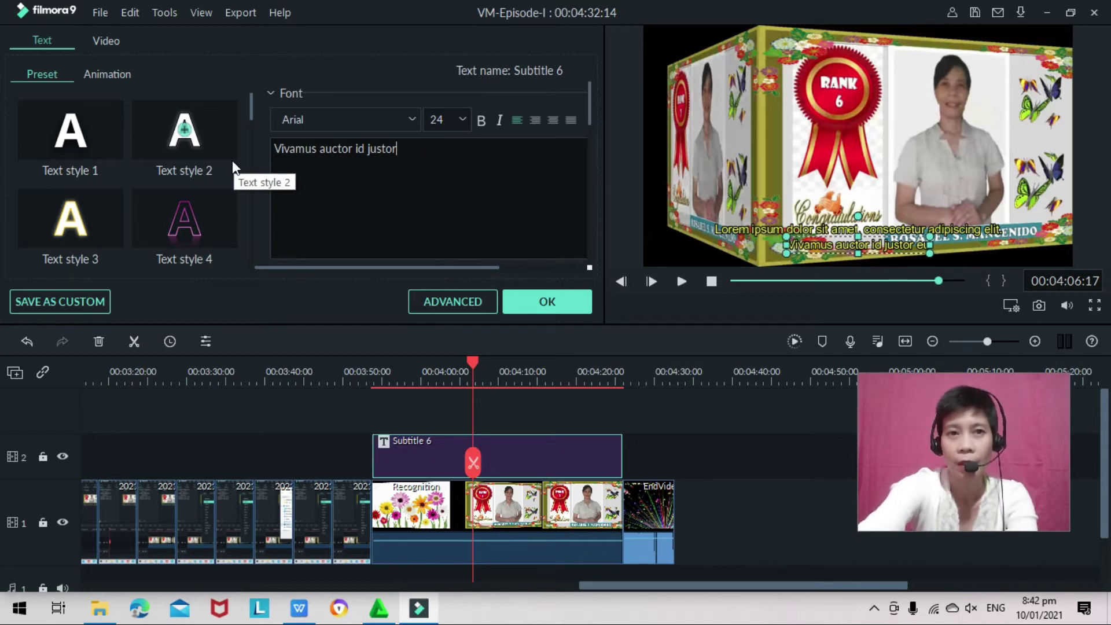
pyautogui.press('BackSpace')
pyautogui.press('BackSpace')
pyautogui.press('BackSpace')
pyautogui.press('BackSpace')
pyautogui.press('BackSpace')
pyautogui.press('BackSpace')
pyautogui.press('BackSpace')
pyautogui.press('BackSpace')
pyautogui.press('BackSpace')
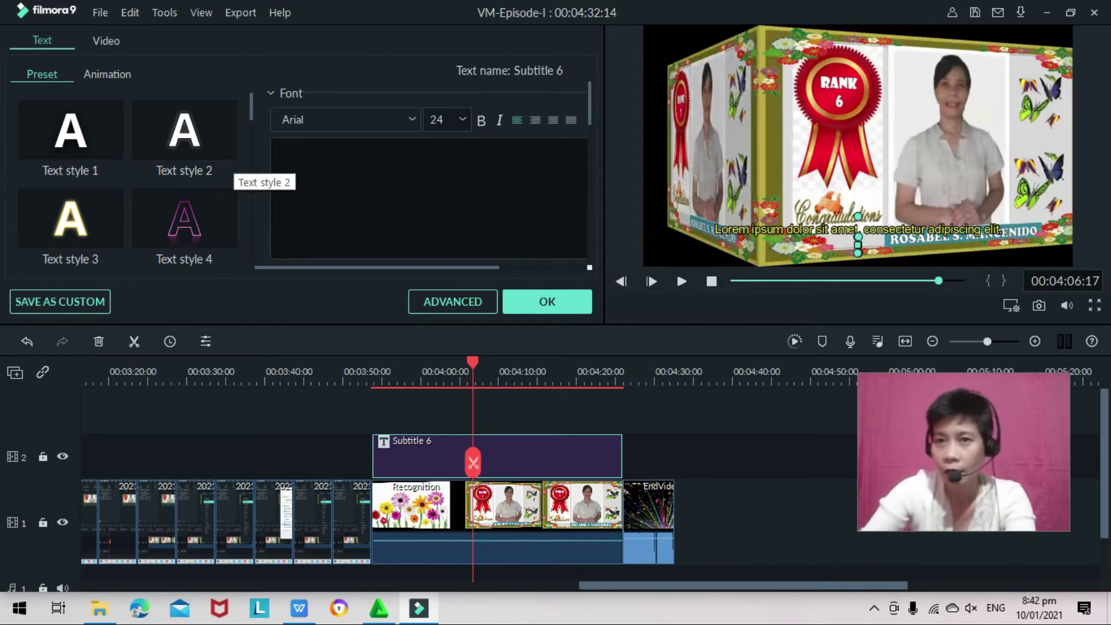
# Replace the subtitle's first placeholder line with "Grade 7 - Creative"
pyautogui.click(973, 228)
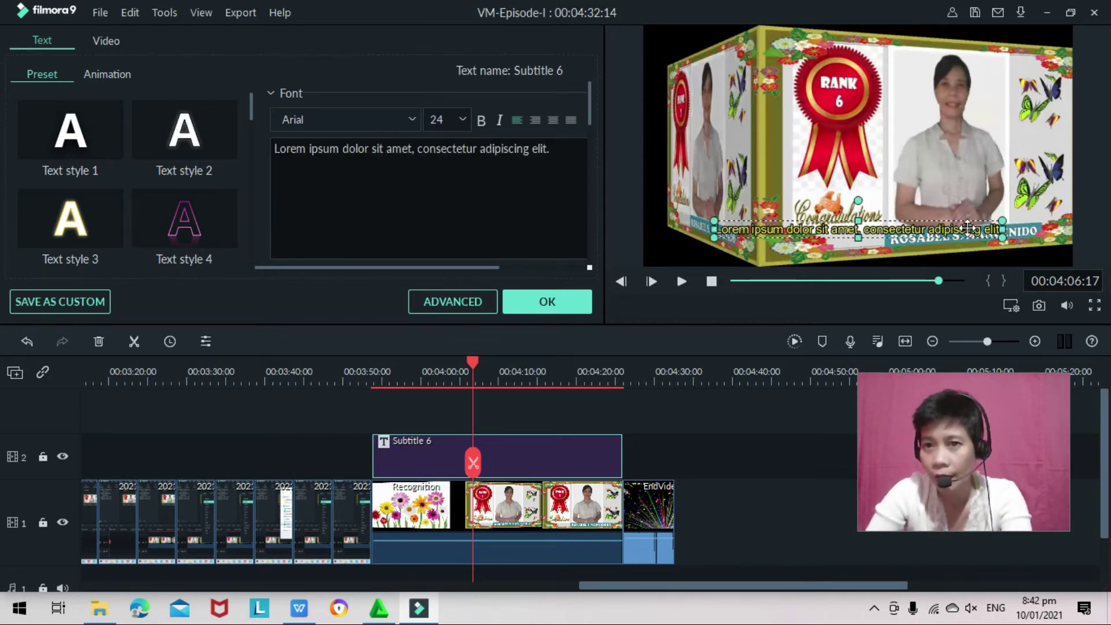
pyautogui.moveTo(547, 148); pyautogui.dragTo(220, 154)
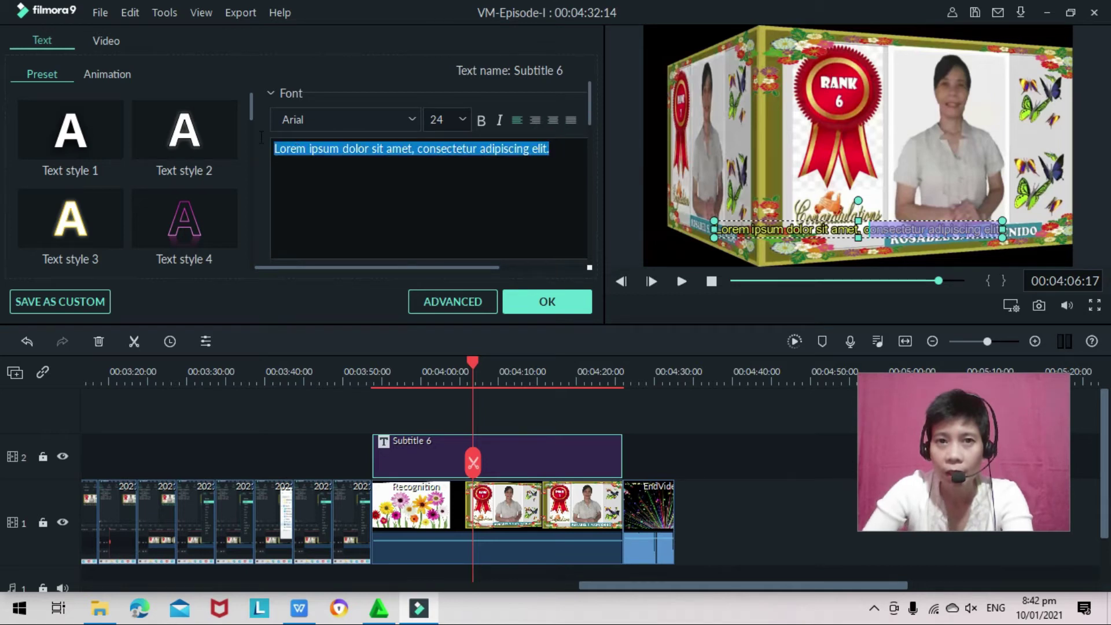
pyautogui.write('grad')
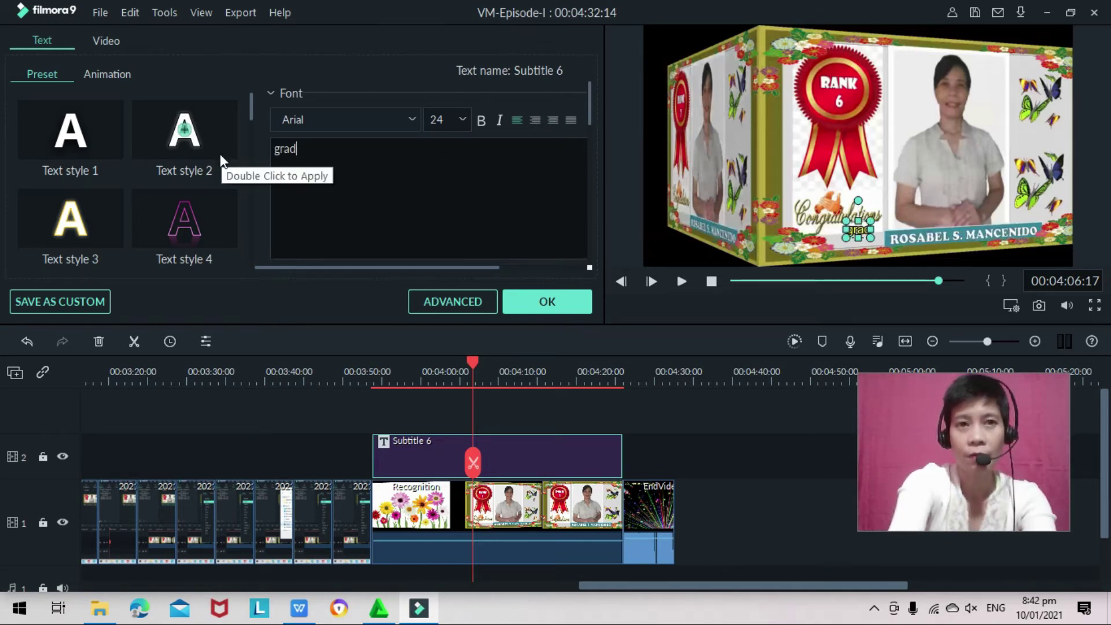
pyautogui.press('BackSpace')
pyautogui.press('BackSpace')
pyautogui.press('BackSpace')
pyautogui.press('BackSpace')
pyautogui.write('Grade ')
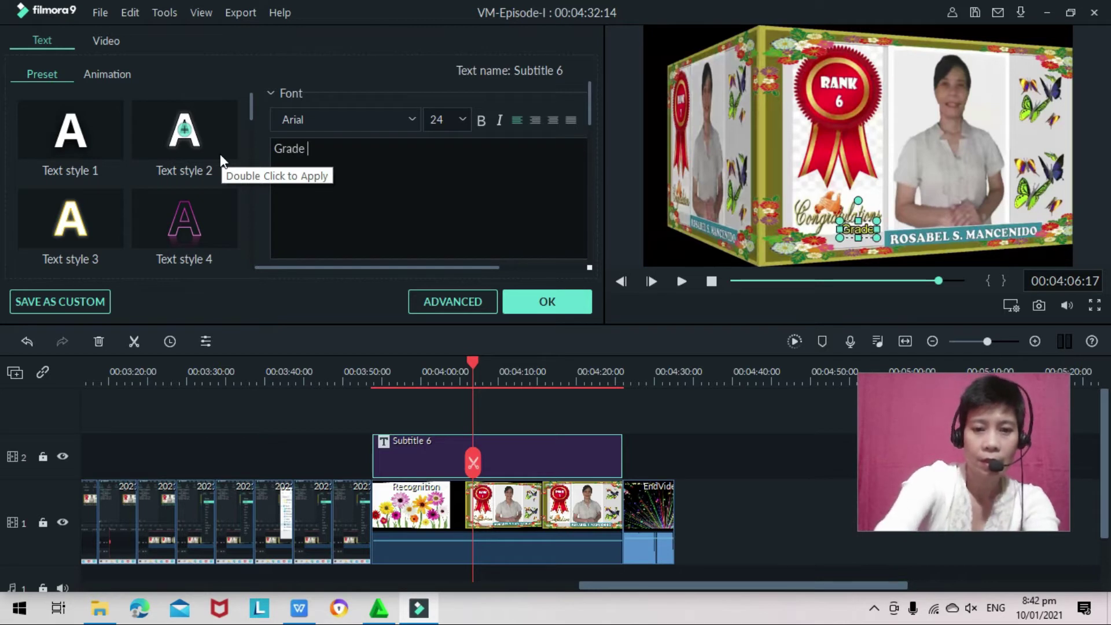
pyautogui.write('7 - Creative')
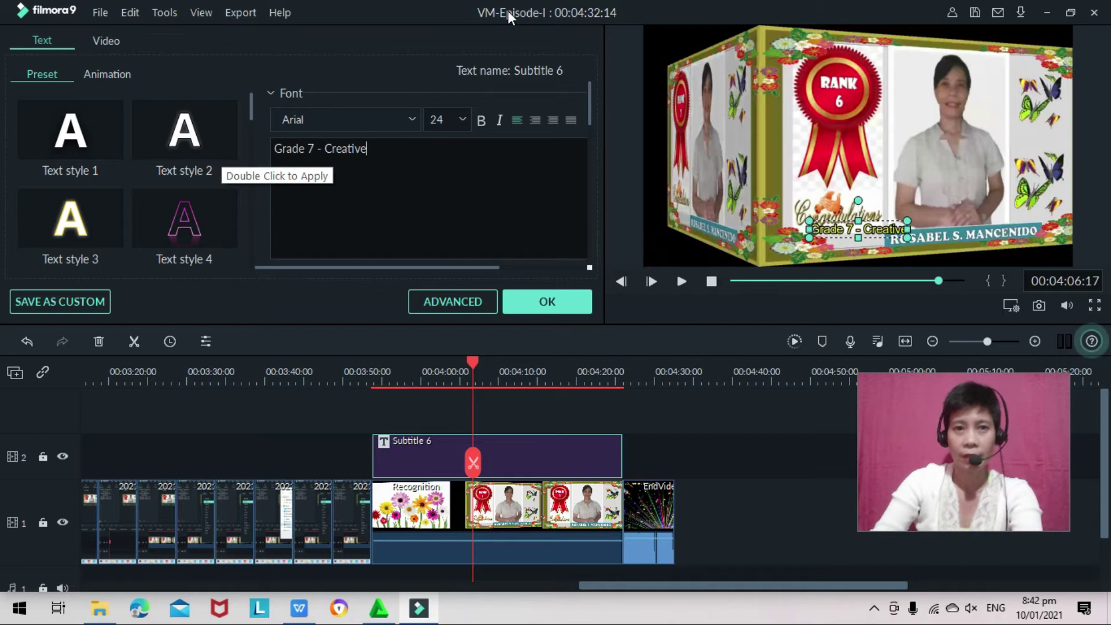
# Set the "Grade 7 - Creative" text in the Showcard Gothic font at size 48
pyautogui.click(411, 120)
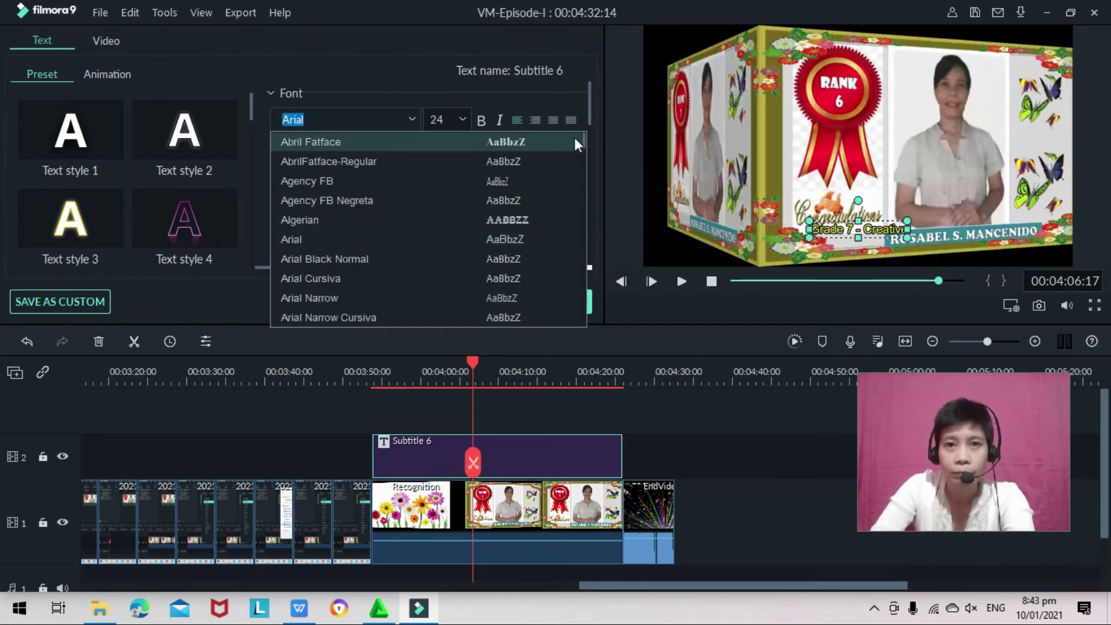
pyautogui.moveTo(584, 139); pyautogui.dragTo(580, 165)
pyautogui.scroll(-7, 579, 164)
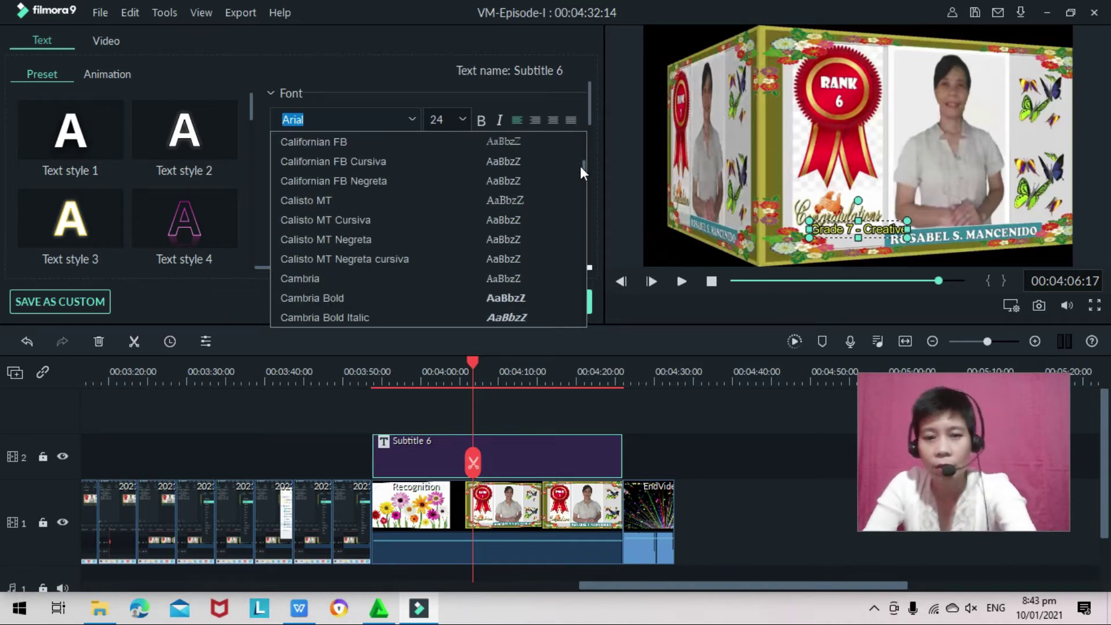
pyautogui.press('s')
pyautogui.press('h')
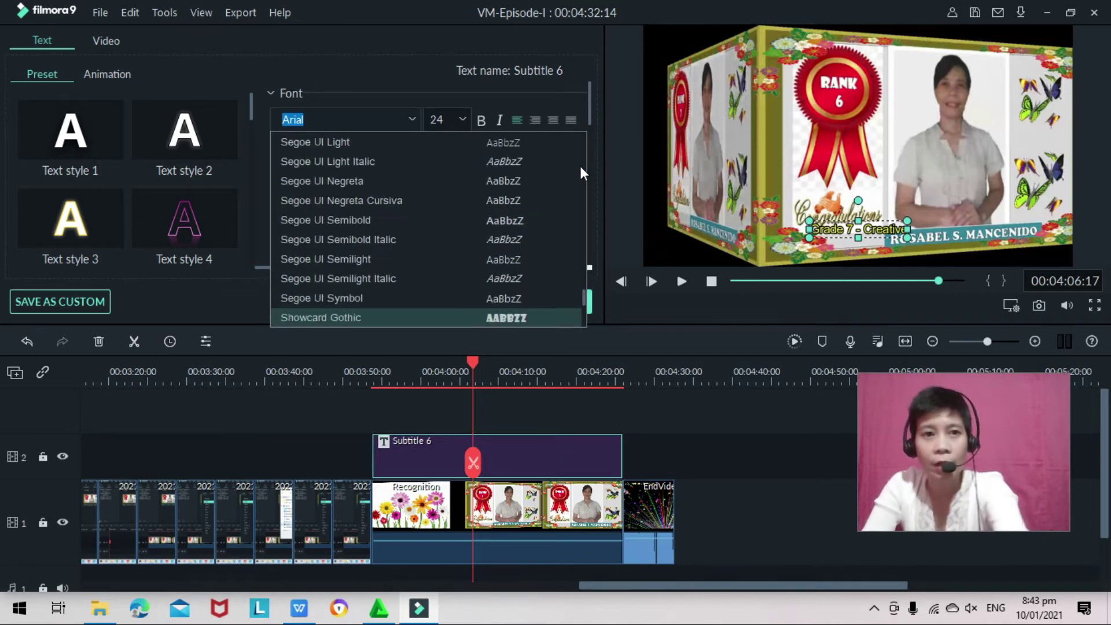
pyautogui.click(433, 319)
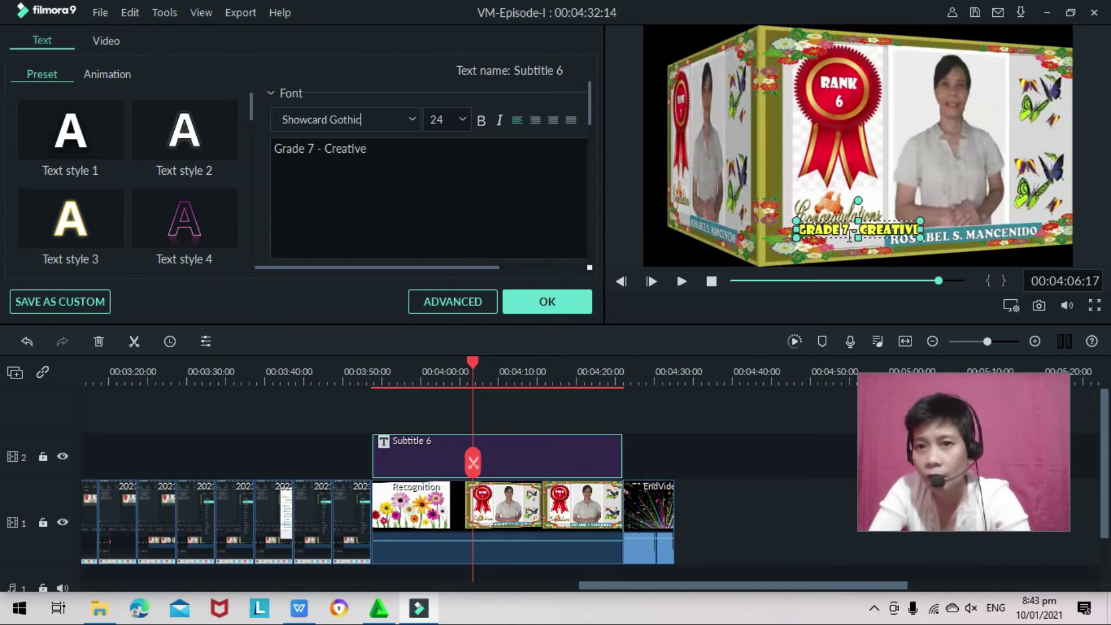
pyautogui.click(459, 123)
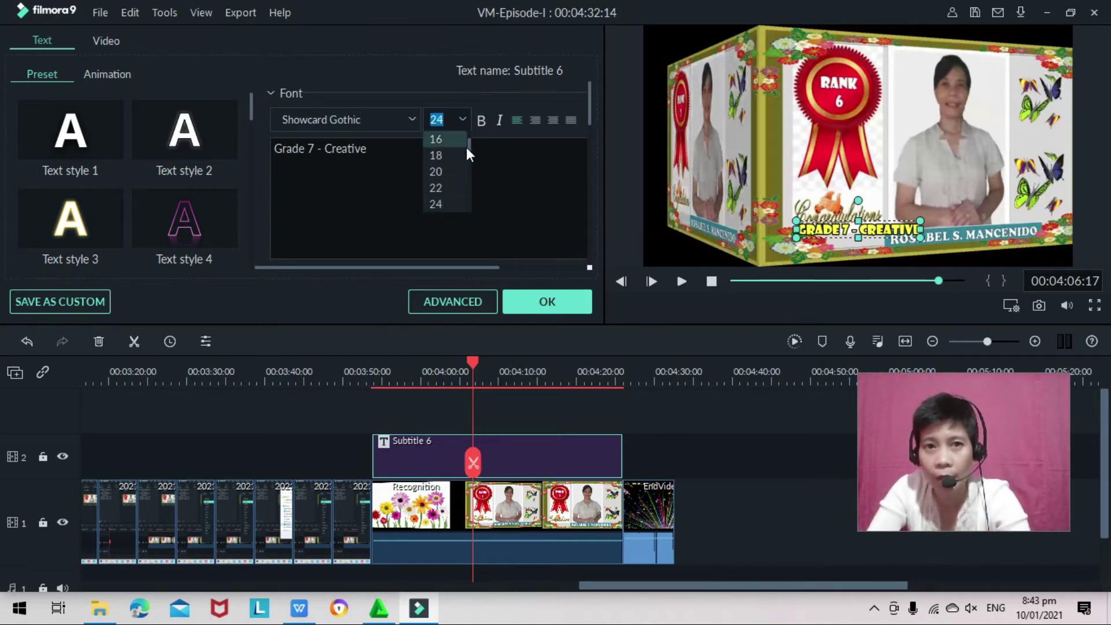
pyautogui.moveTo(470, 153); pyautogui.dragTo(469, 173)
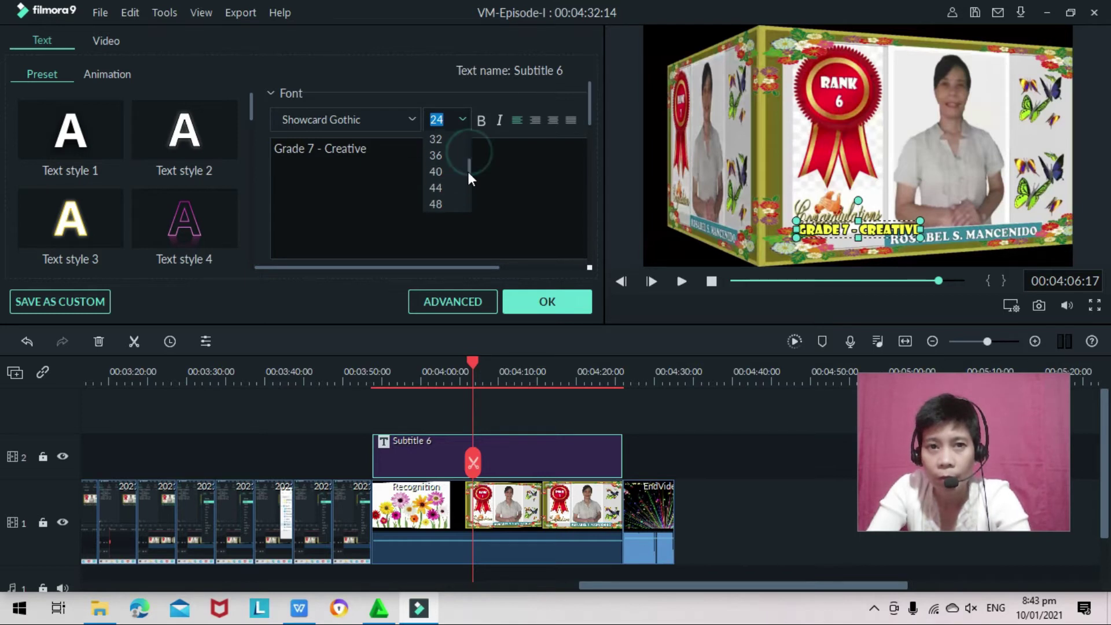
pyautogui.click(444, 203)
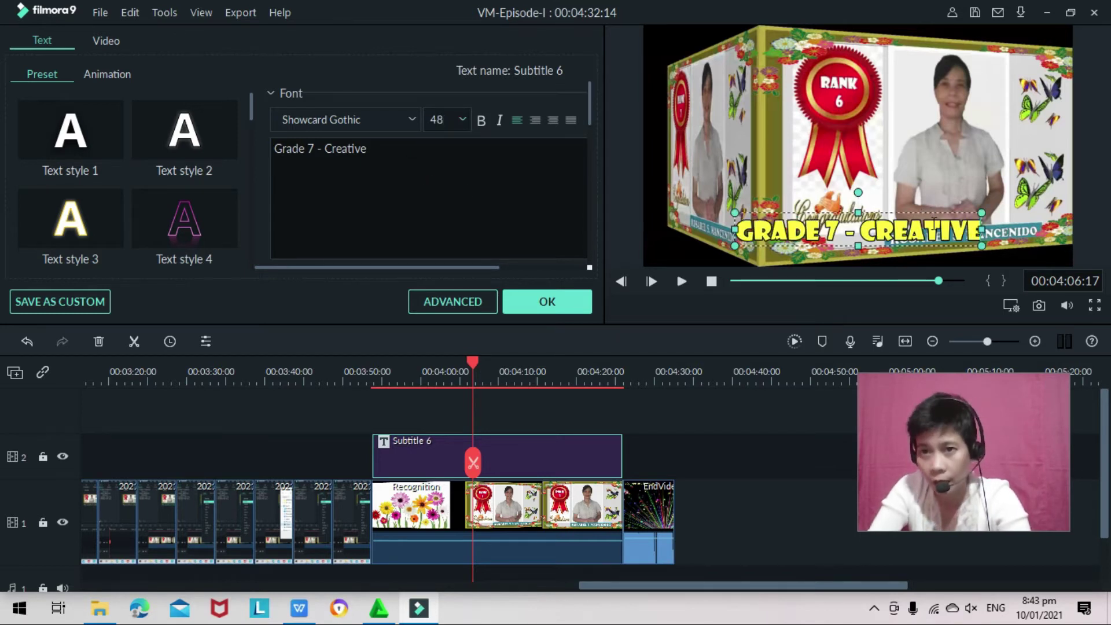
# Stretch the "Grade 7 - Creative" text box slightly wider and taller in the preview
pyautogui.click(986, 230)
pyautogui.click(1018, 231)
pyautogui.click(974, 231)
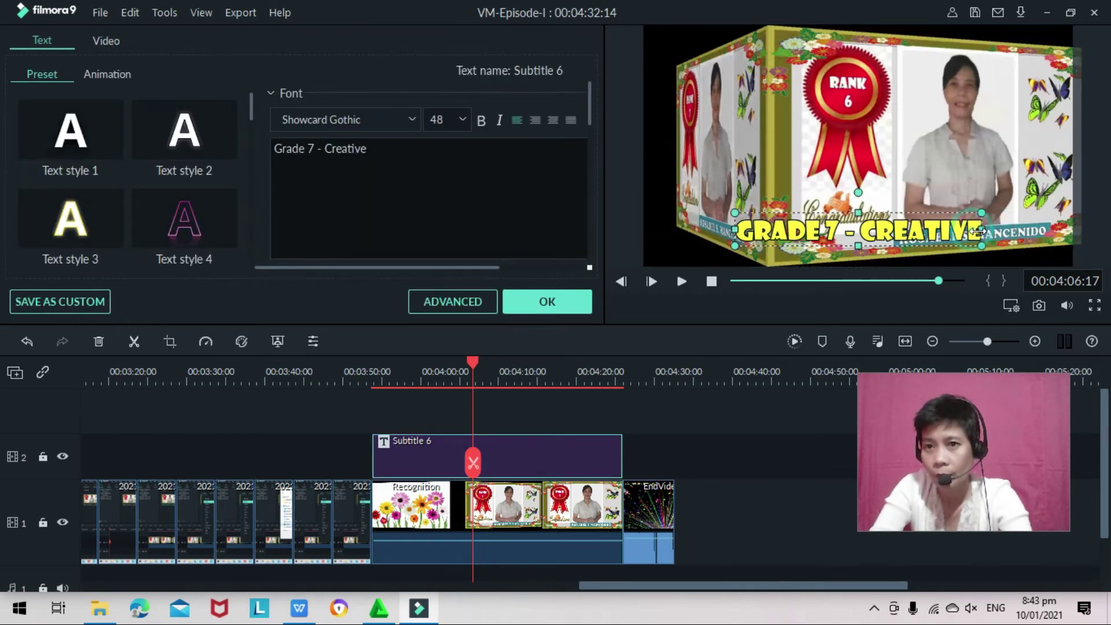
pyautogui.moveTo(983, 230); pyautogui.dragTo(1023, 230)
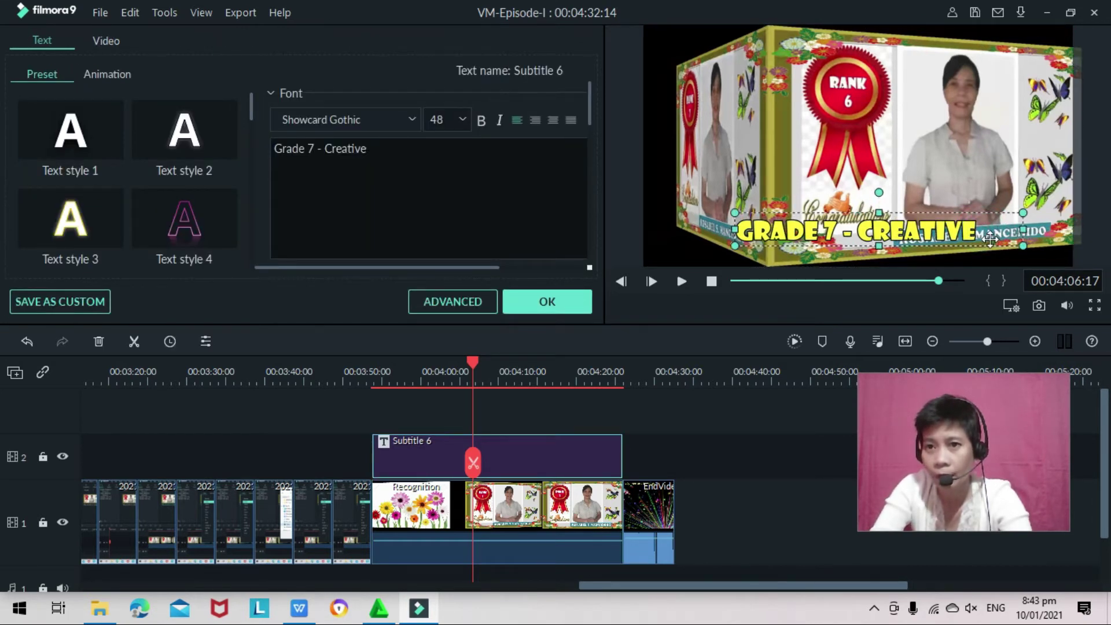
pyautogui.moveTo(1021, 231); pyautogui.dragTo(1020, 207)
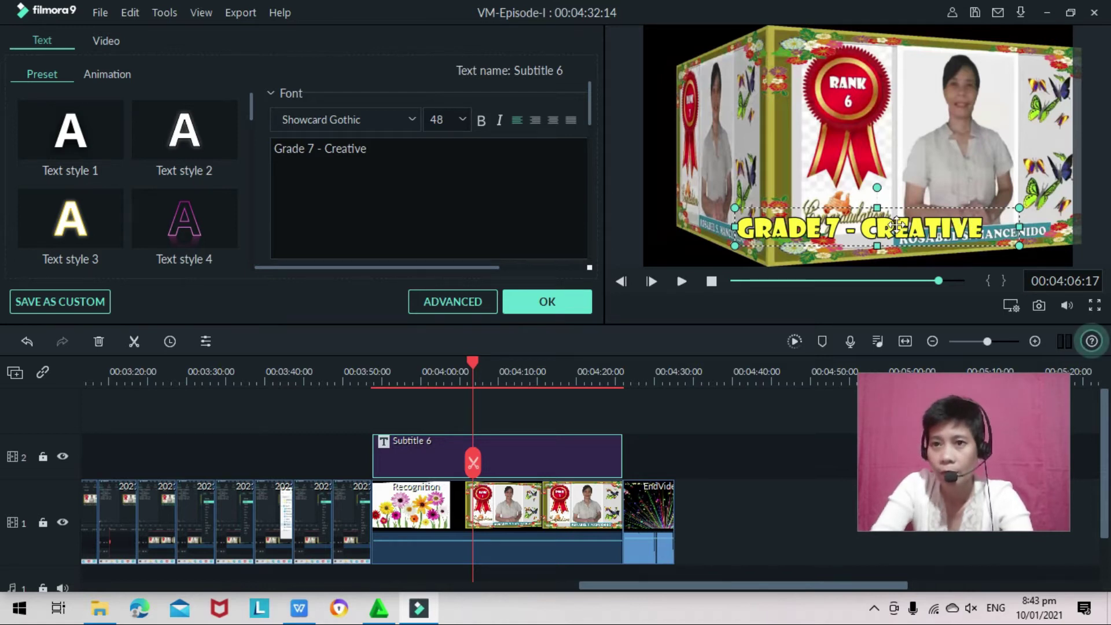
# Center the "Grade 7 - Creative" text within its box, move it to the frame's upper edge and slightly reduce the box height
pyautogui.tripleClick(364, 149)
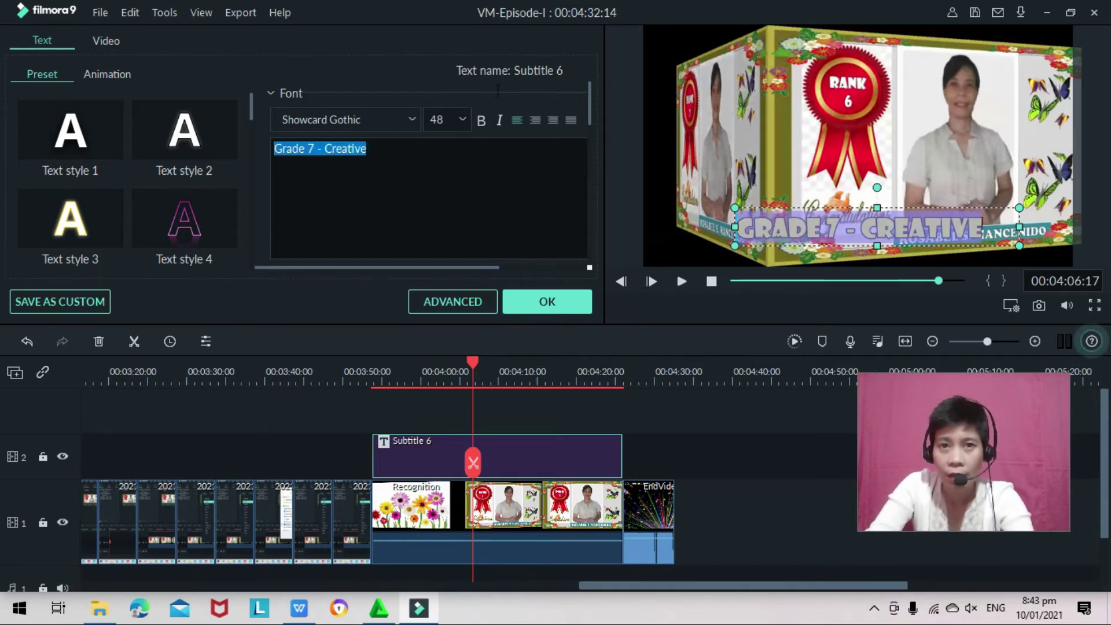
pyautogui.click(550, 120)
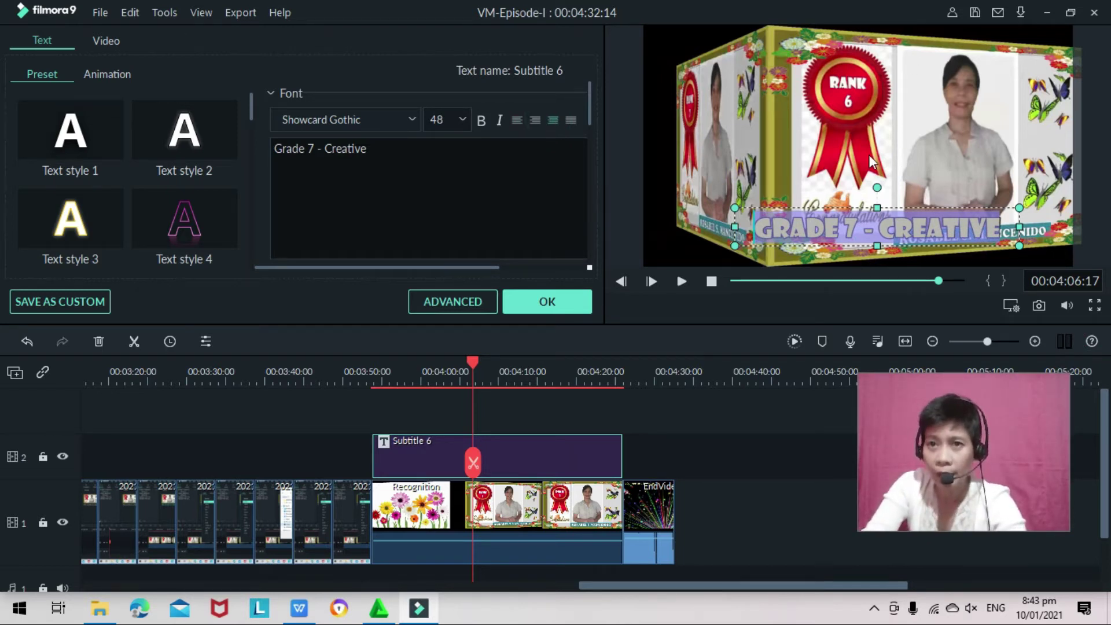
pyautogui.click(903, 203)
pyautogui.moveTo(913, 208); pyautogui.dragTo(912, 33)
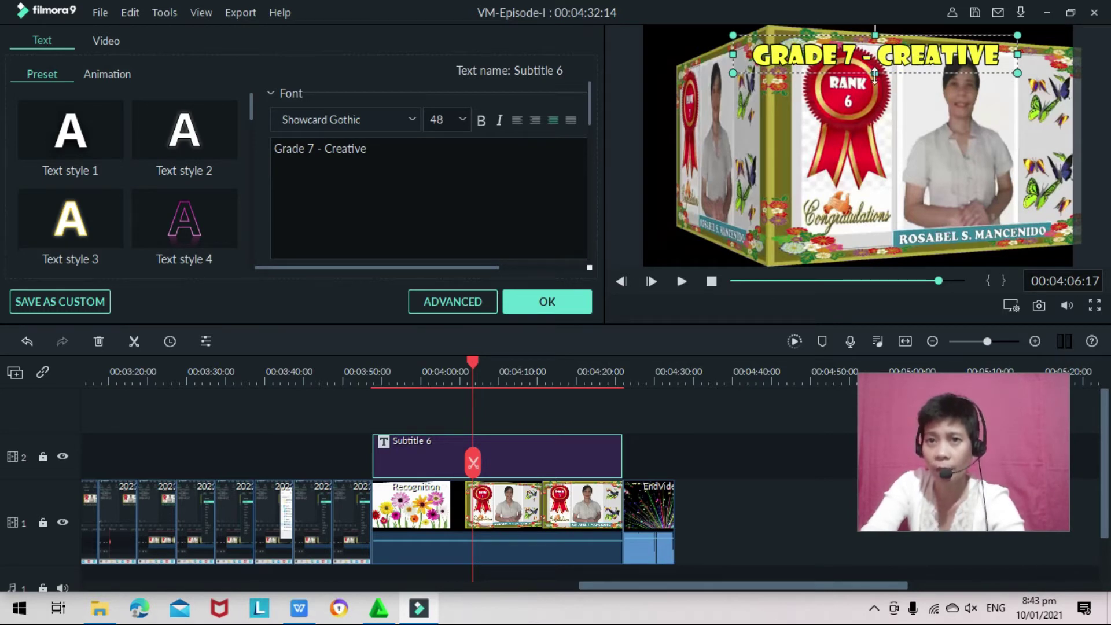
pyautogui.moveTo(876, 73); pyautogui.dragTo(879, 64)
# Resize the Recognition clip in the preview, lowering its top edge beneath the title and fitting its side edges to the frame
pyautogui.click(886, 107)
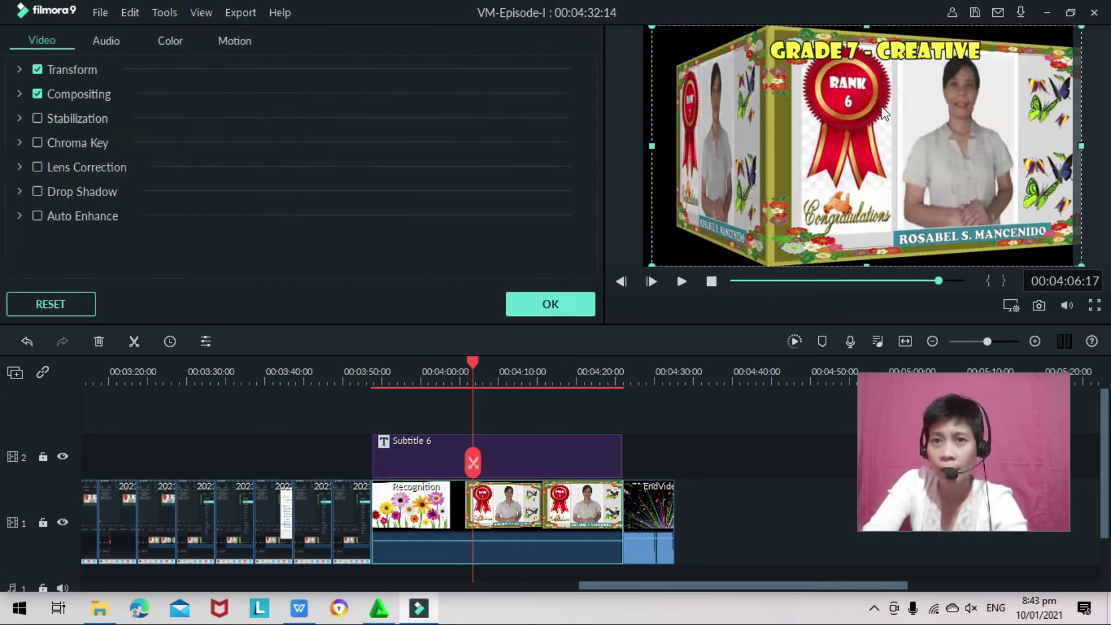
pyautogui.moveTo(867, 27); pyautogui.dragTo(866, 51)
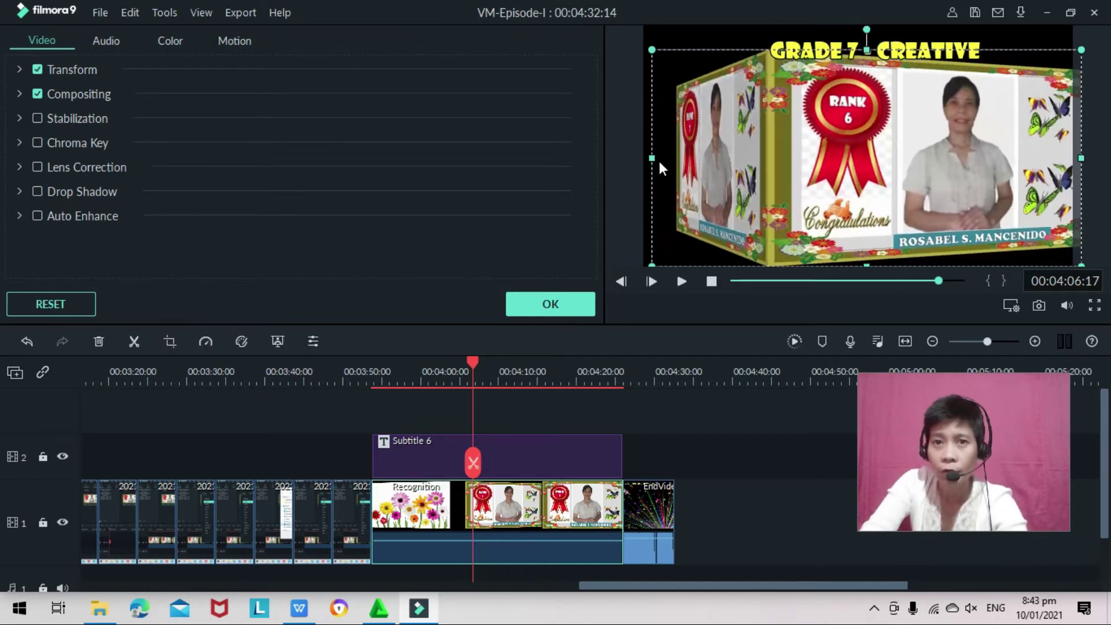
pyautogui.moveTo(652, 157); pyautogui.dragTo(645, 158)
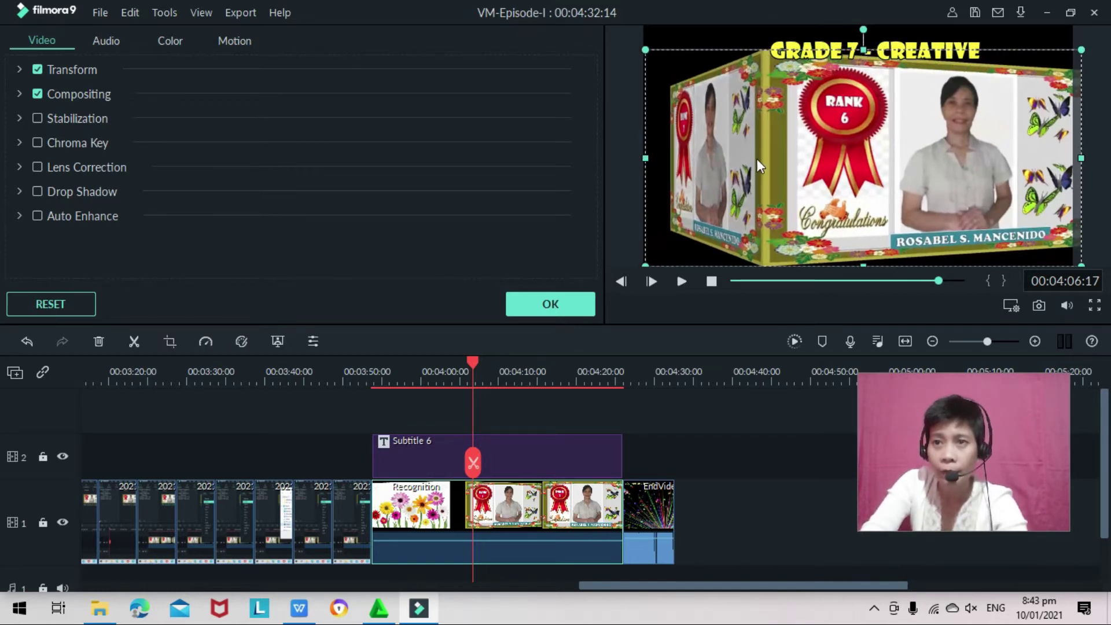
pyautogui.moveTo(1081, 158); pyautogui.dragTo(1068, 161)
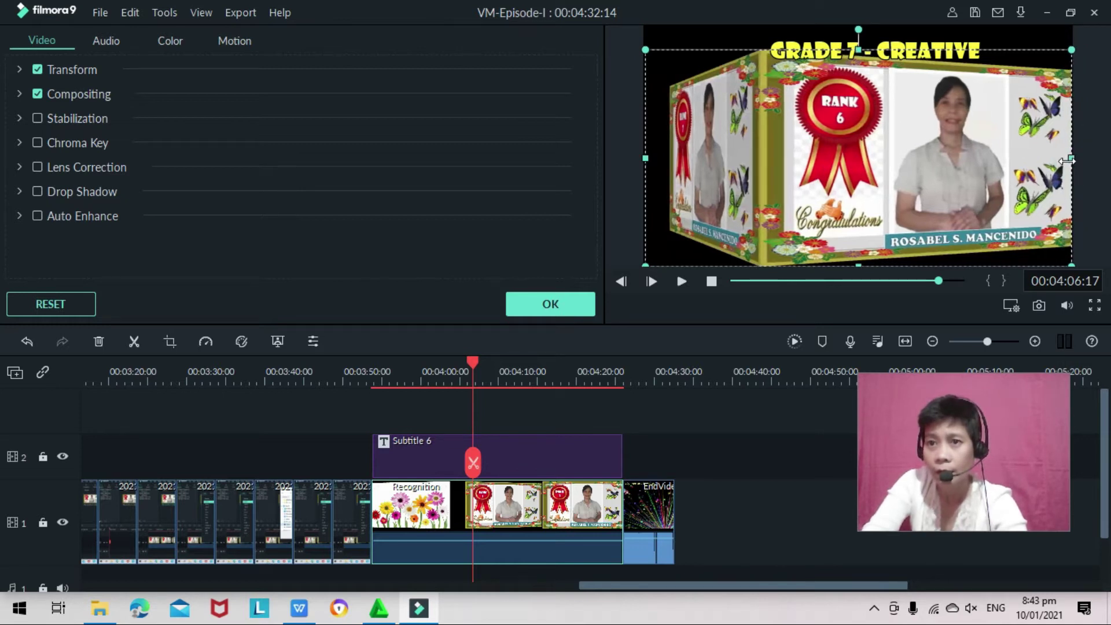
# Center the "Grade 7 - Creative" text in the black band above the picture and play the Recognition clip from its start
pyautogui.click(897, 46)
pyautogui.moveTo(899, 46); pyautogui.dragTo(890, 40)
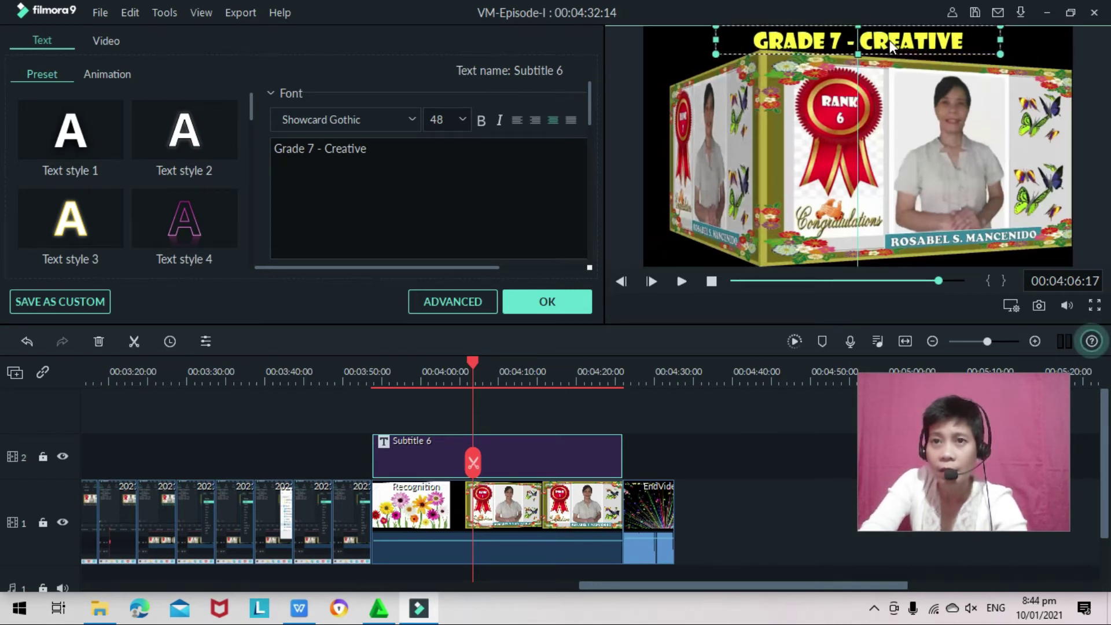
pyautogui.moveTo(388, 373)
pyautogui.mouseDown()
pyautogui.moveTo(388, 362)
pyautogui.moveTo(373, 362)
pyautogui.mouseUp()
pyautogui.click(682, 282)
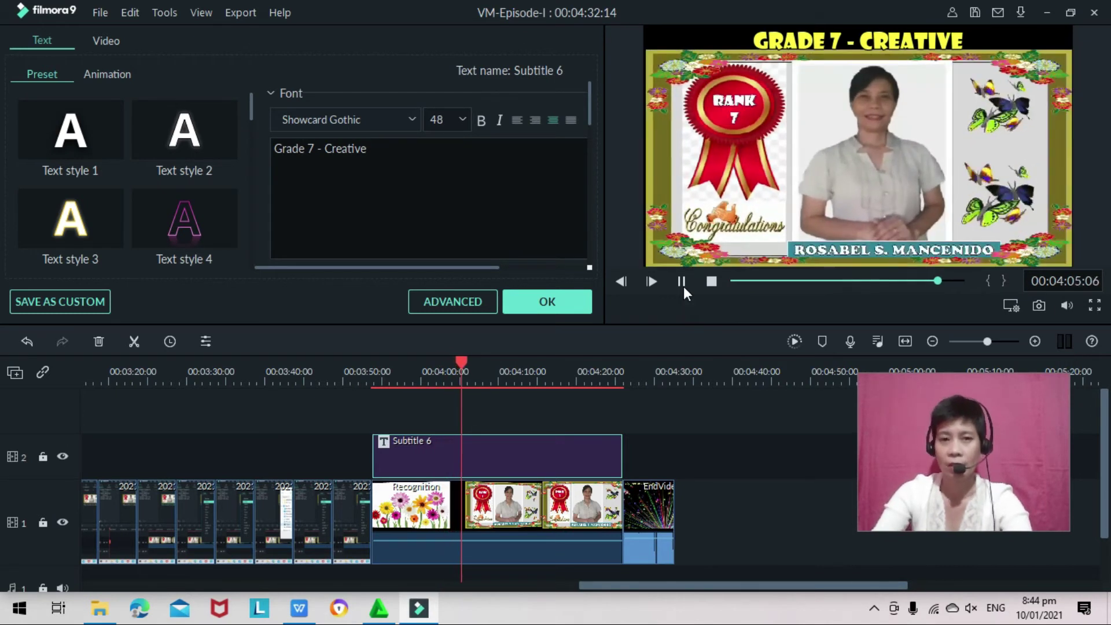
# Record a voiceover with the USB PnP microphone and Mute enabled, with the playhead at 00:06:54:24
pyautogui.click(873, 610)
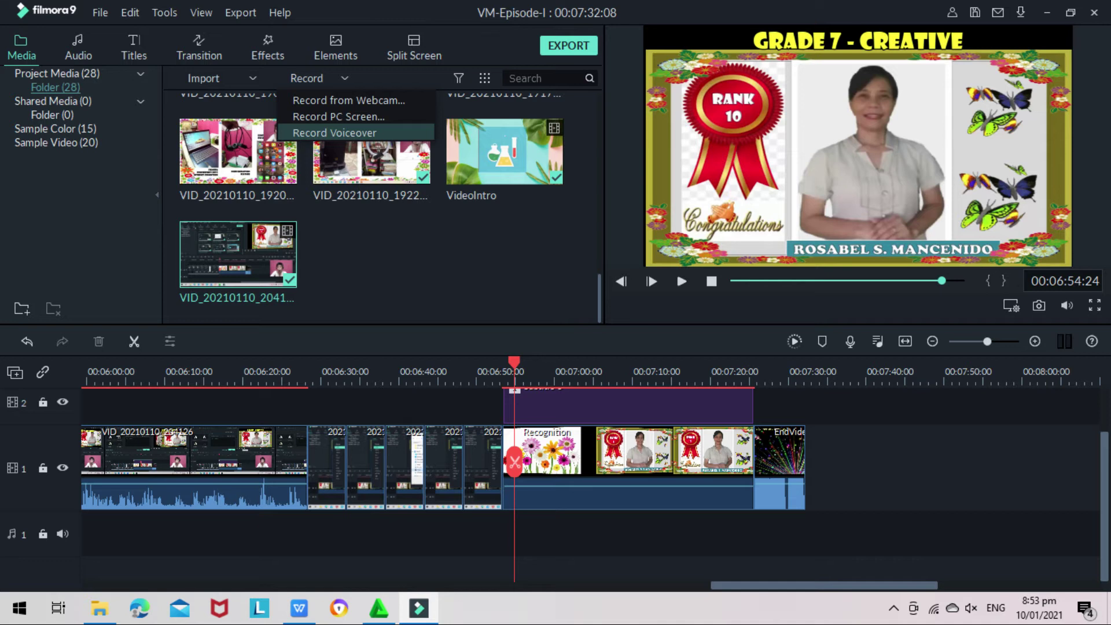
pyautogui.press('Return')
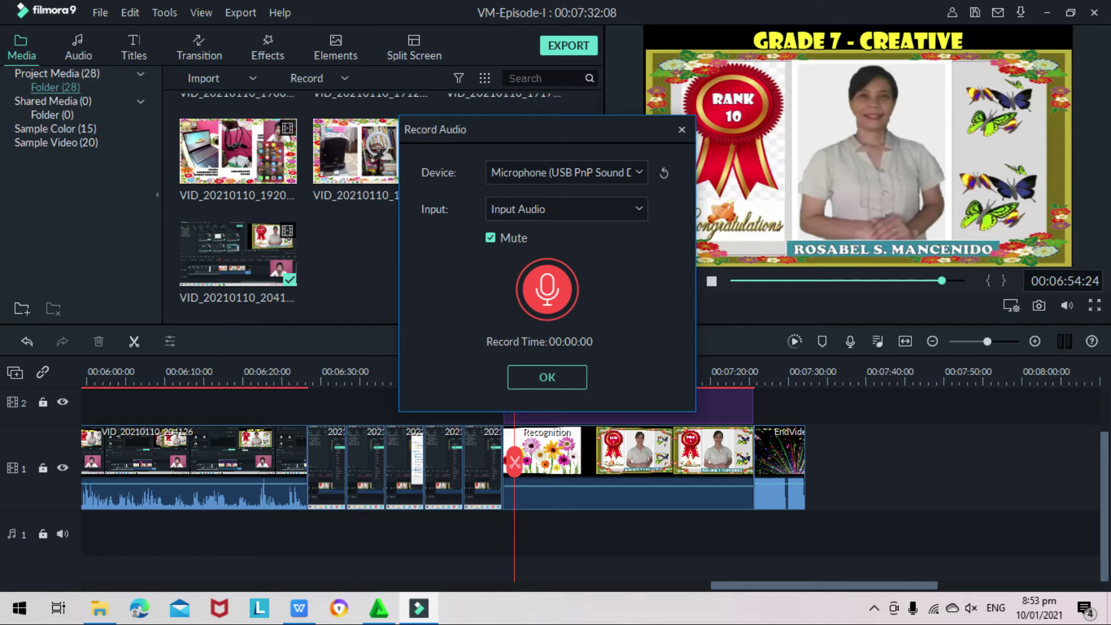
pyautogui.press('space')
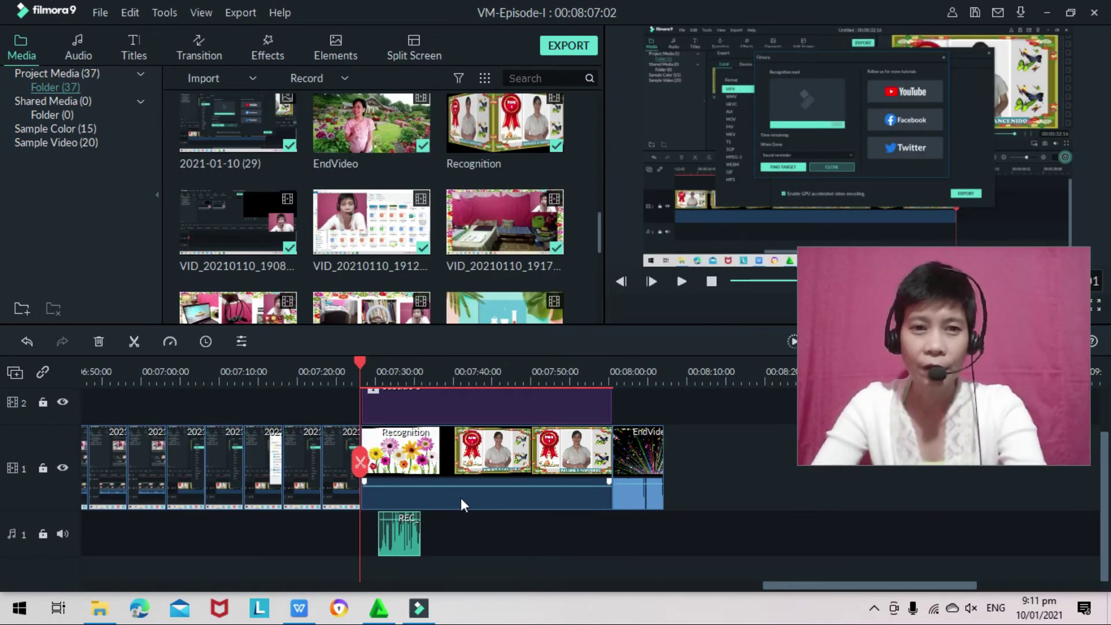
# Add the "Drift - Drift" music from the included audio to a second audio track, starting at the beginning of the Recognition clip
pyautogui.click(402, 544)
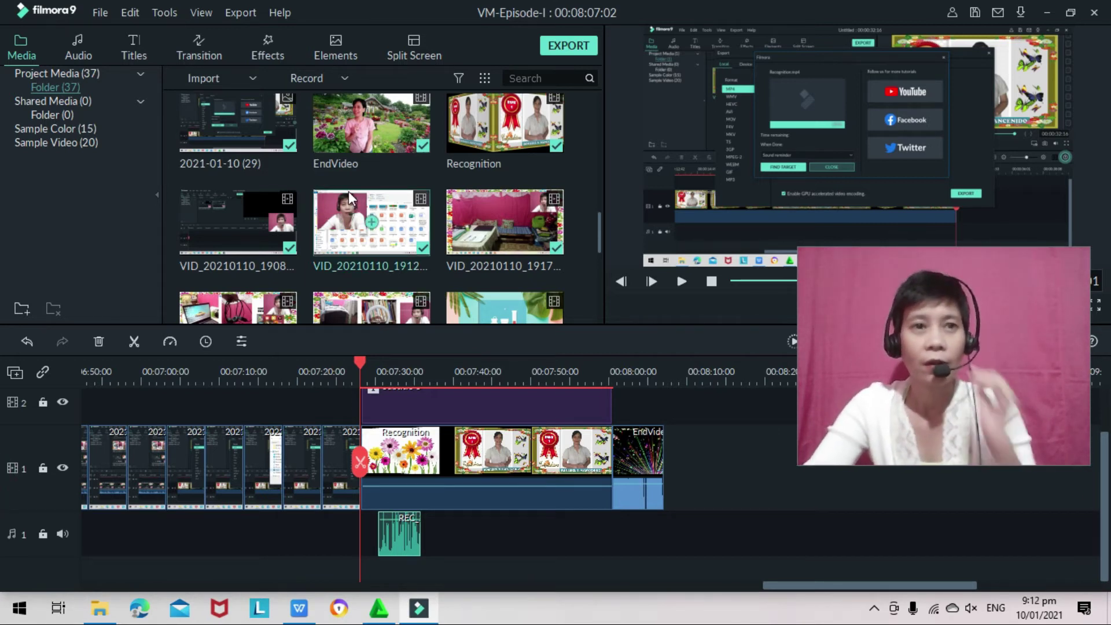
pyautogui.click(79, 53)
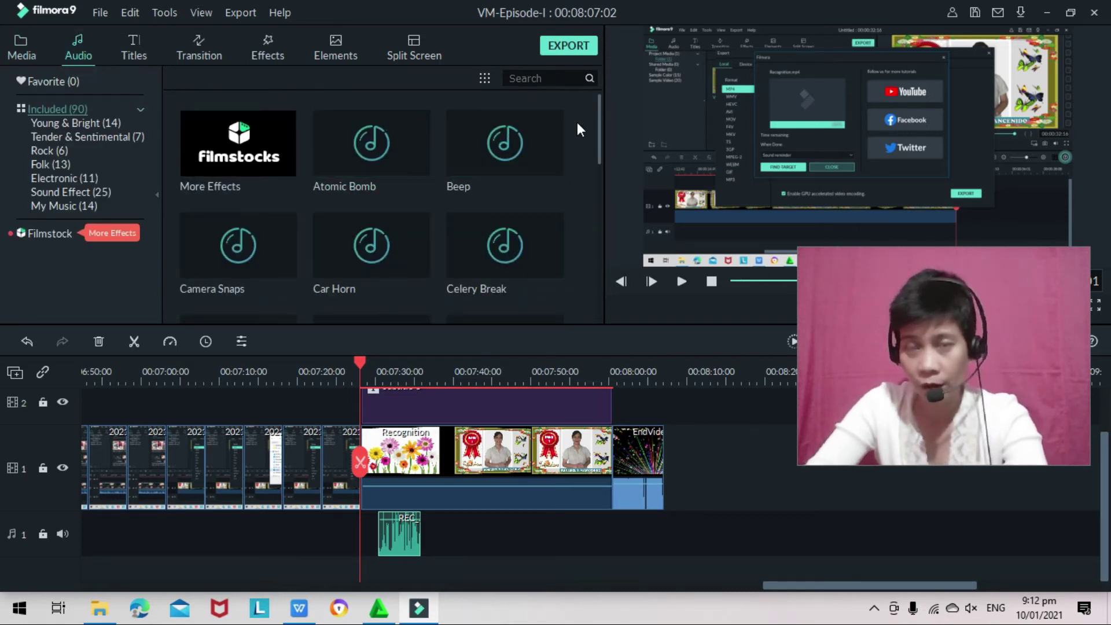
pyautogui.moveTo(600, 113); pyautogui.dragTo(605, 144)
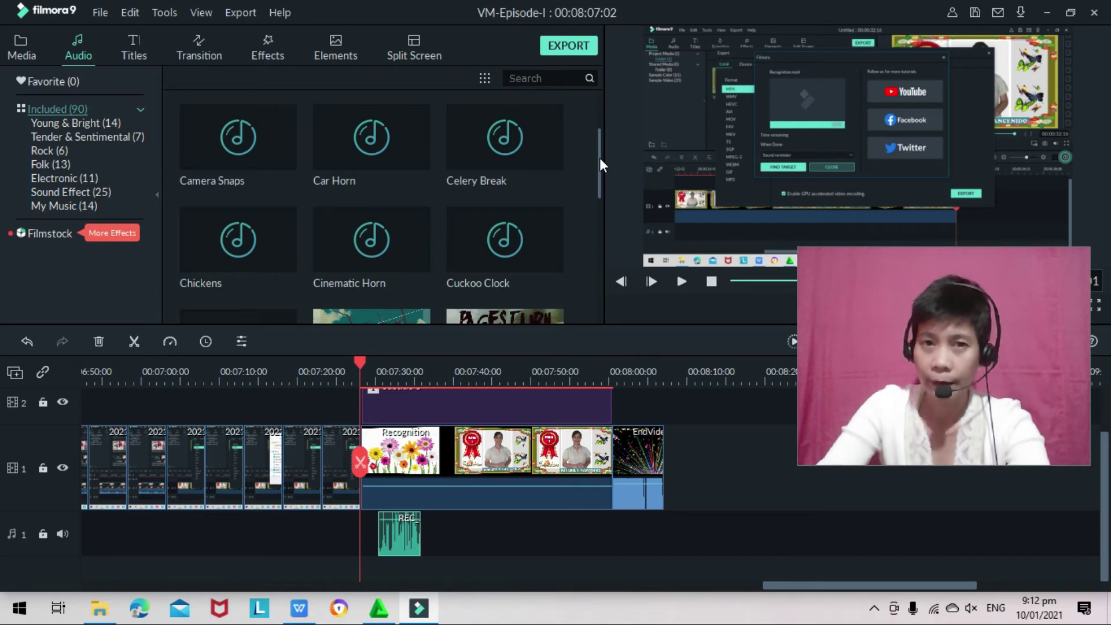
pyautogui.moveTo(600, 158)
pyautogui.mouseDown()
pyautogui.moveTo(604, 141)
pyautogui.moveTo(603, 157)
pyautogui.mouseUp()
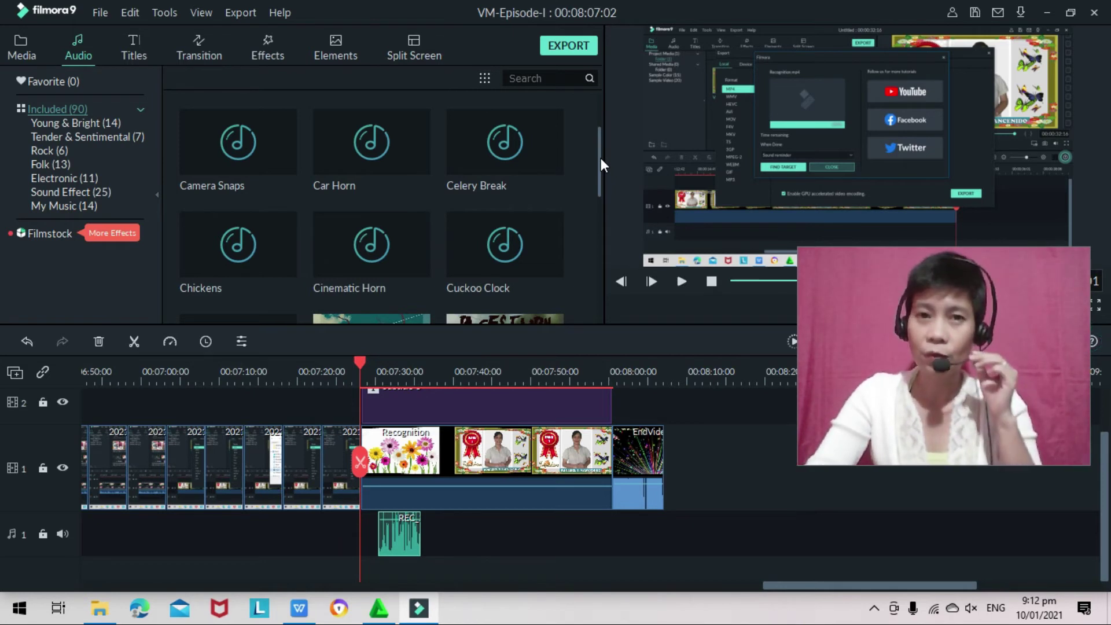
pyautogui.moveTo(600, 158); pyautogui.dragTo(592, 226)
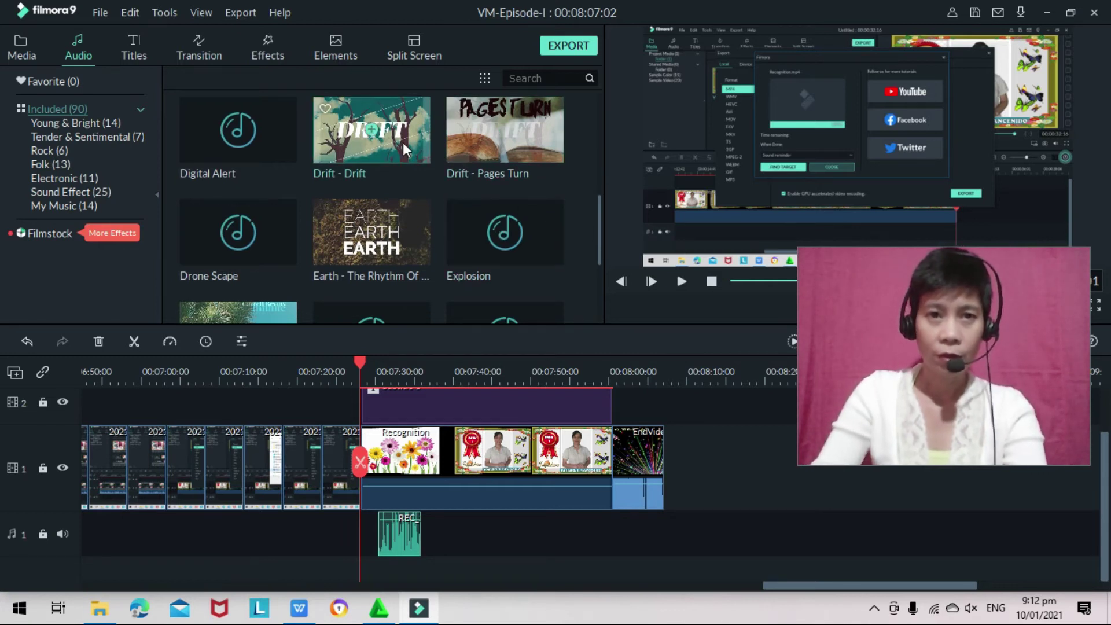
pyautogui.moveTo(388, 138); pyautogui.dragTo(399, 572)
pyautogui.moveTo(659, 584); pyautogui.dragTo(629, 584)
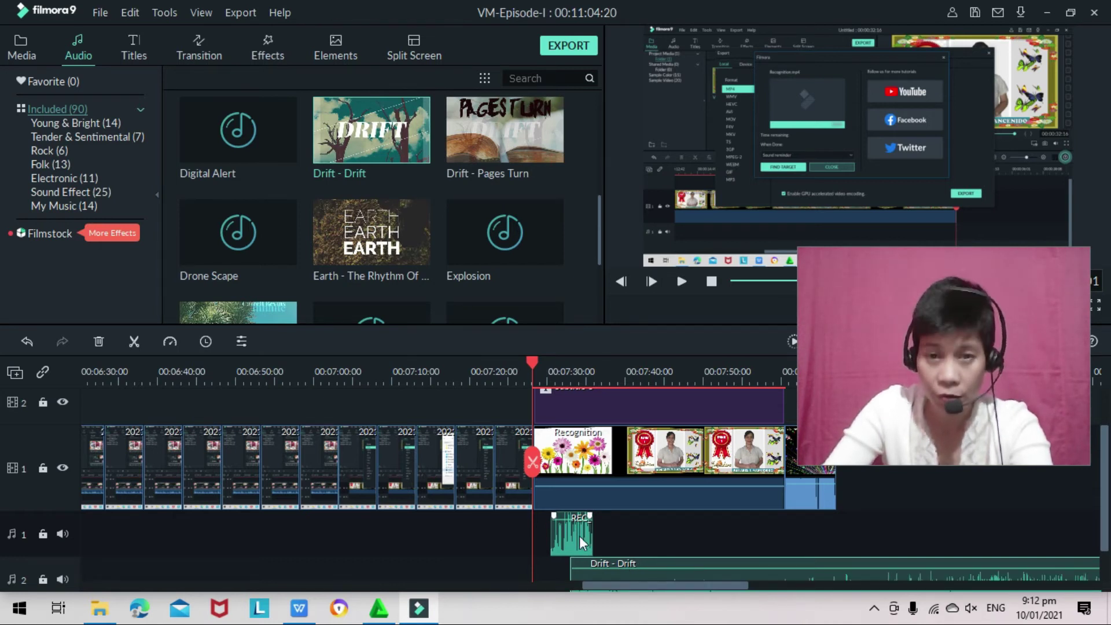
pyautogui.moveTo(597, 566); pyautogui.dragTo(571, 555)
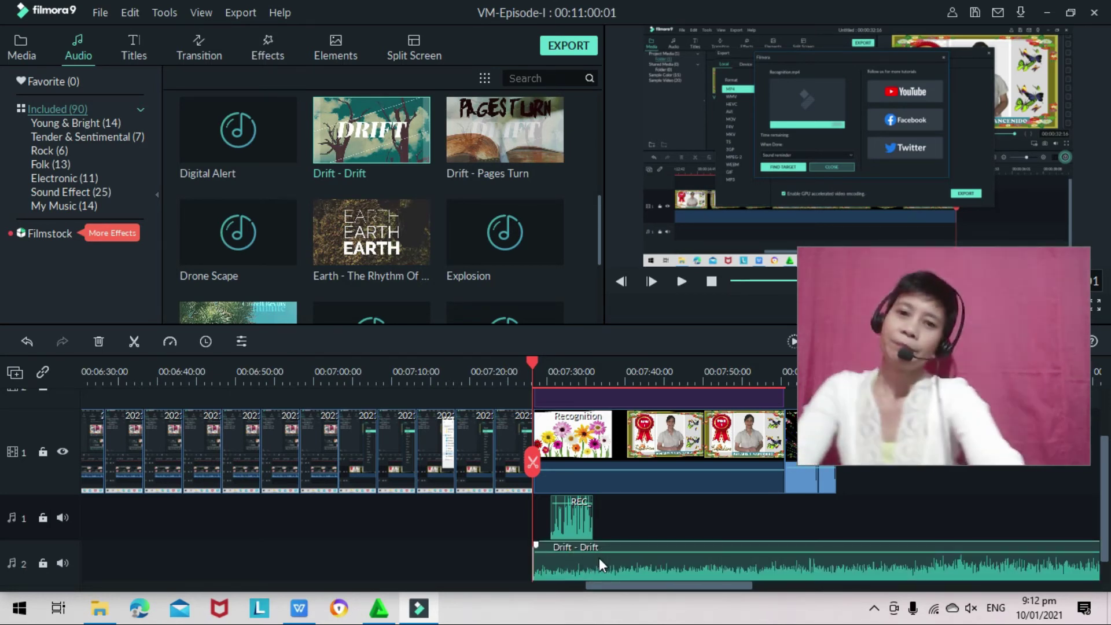
# Split the "Drift - Drift" music at the end of the Recognition clip and delete the part that runs past it
pyautogui.moveTo(679, 587); pyautogui.dragTo(718, 585)
pyautogui.moveTo(680, 547); pyautogui.dragTo(637, 618)
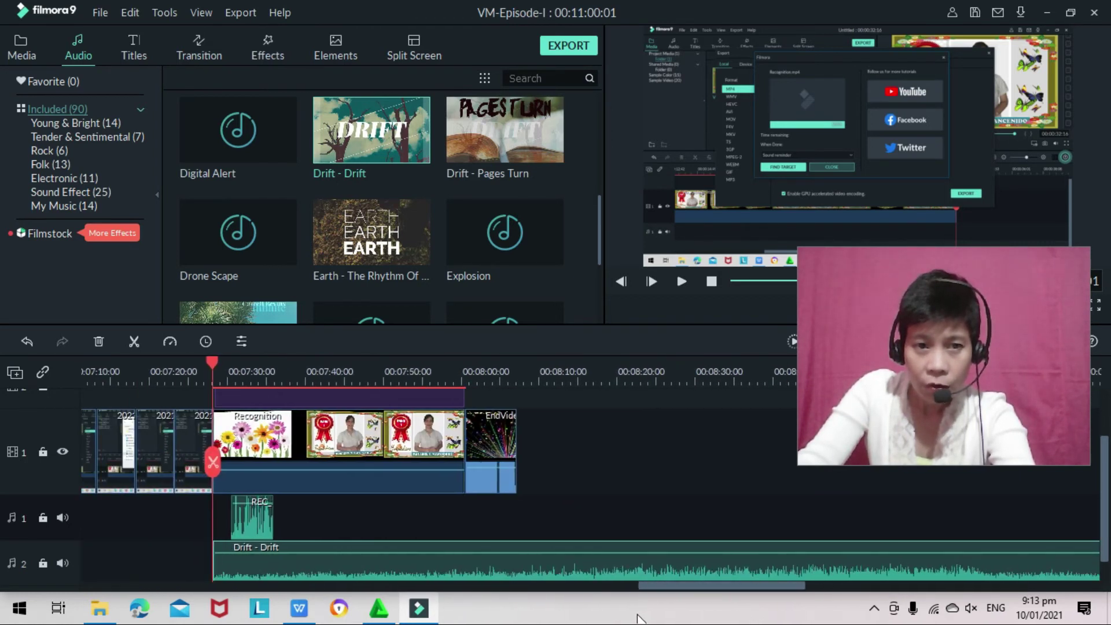
pyautogui.click(463, 372)
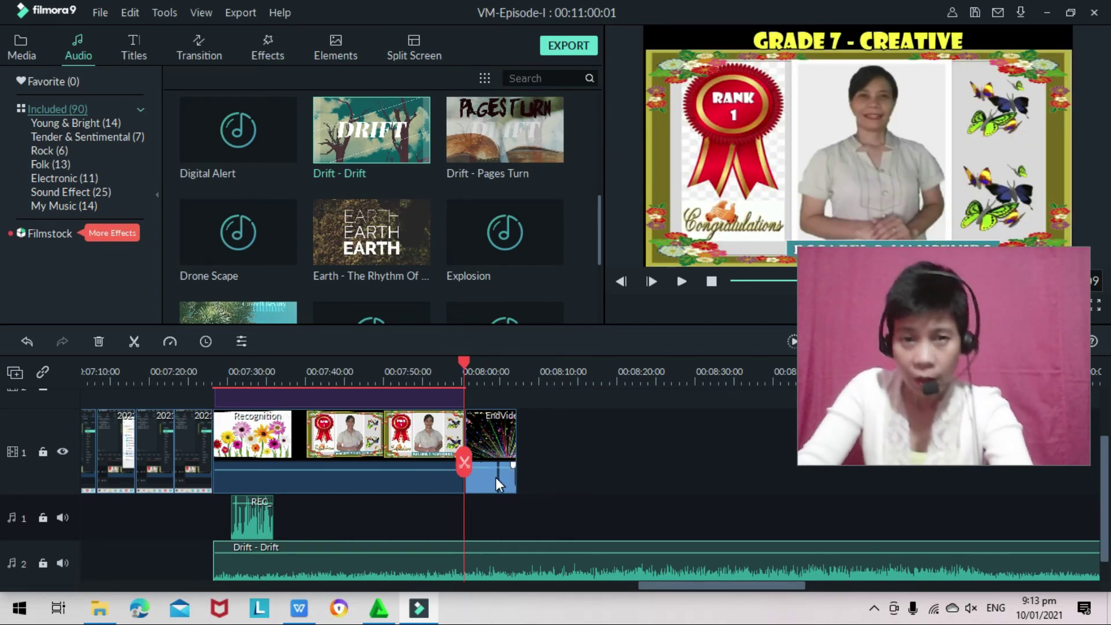
pyautogui.click(465, 364)
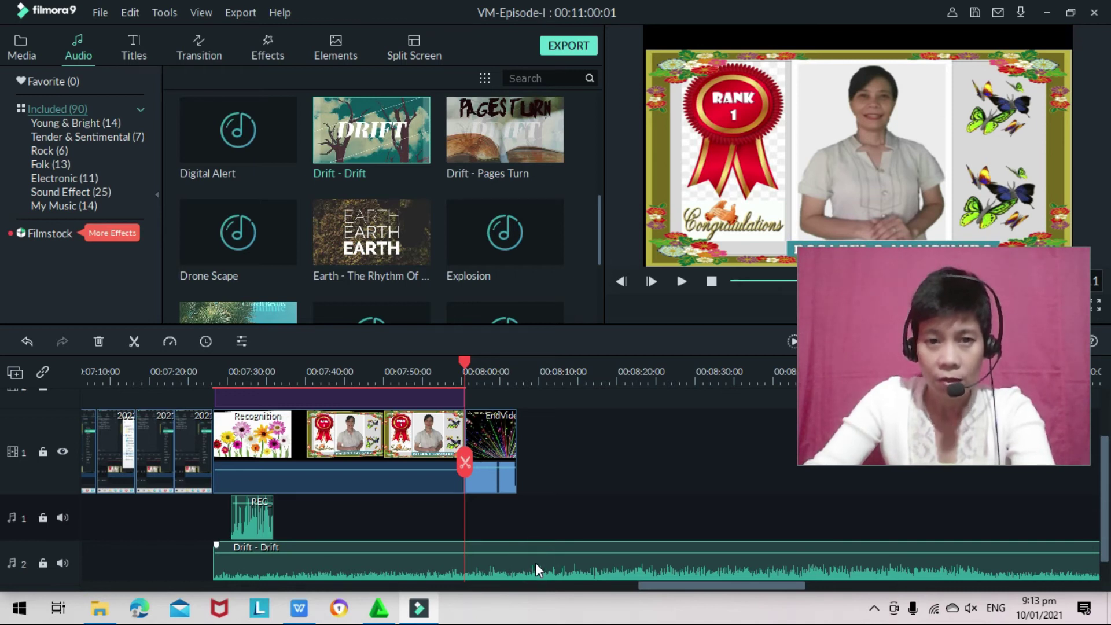
pyautogui.click(466, 458)
pyautogui.press('Delete')
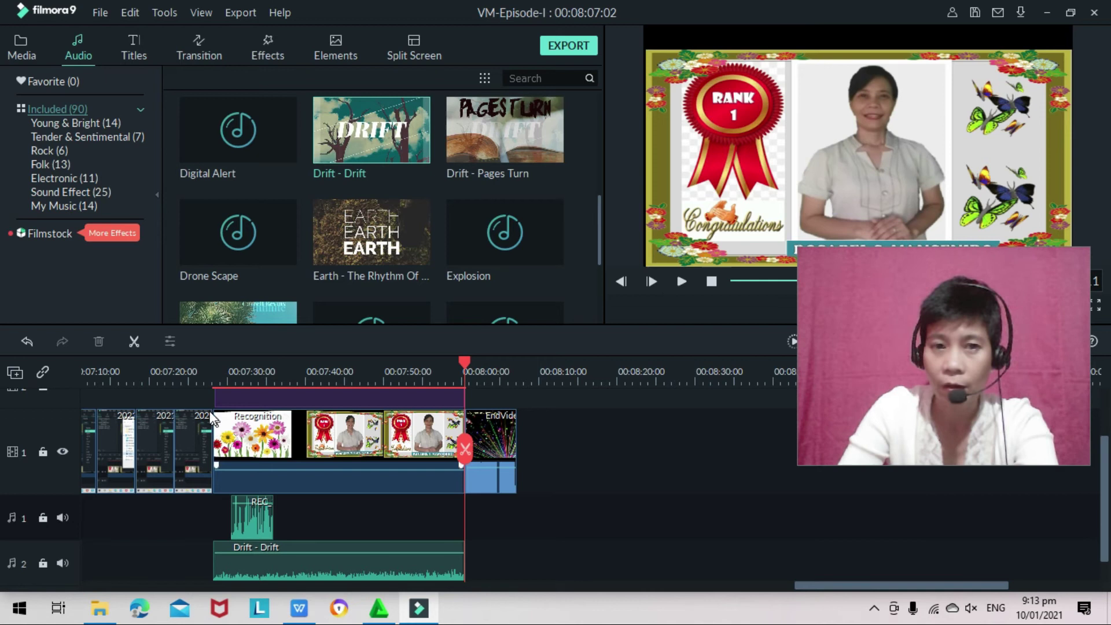
# Play the Recognition section from its start with system sound on, and lower the "Drift - Drift" music's volume to about -3.27 dB
pyautogui.click(215, 380)
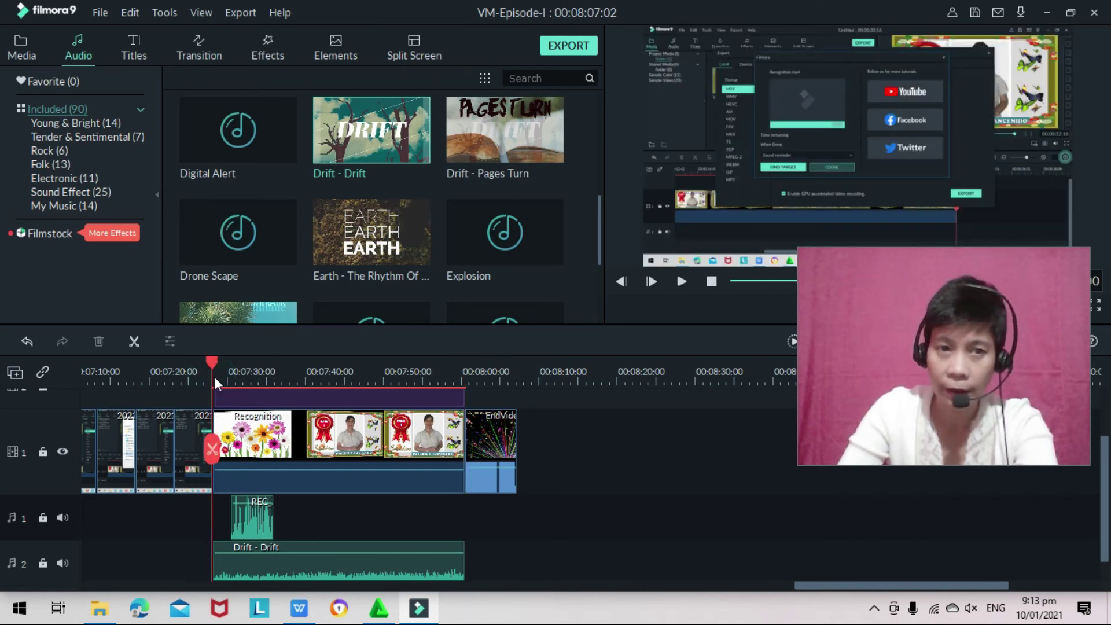
pyautogui.click(682, 282)
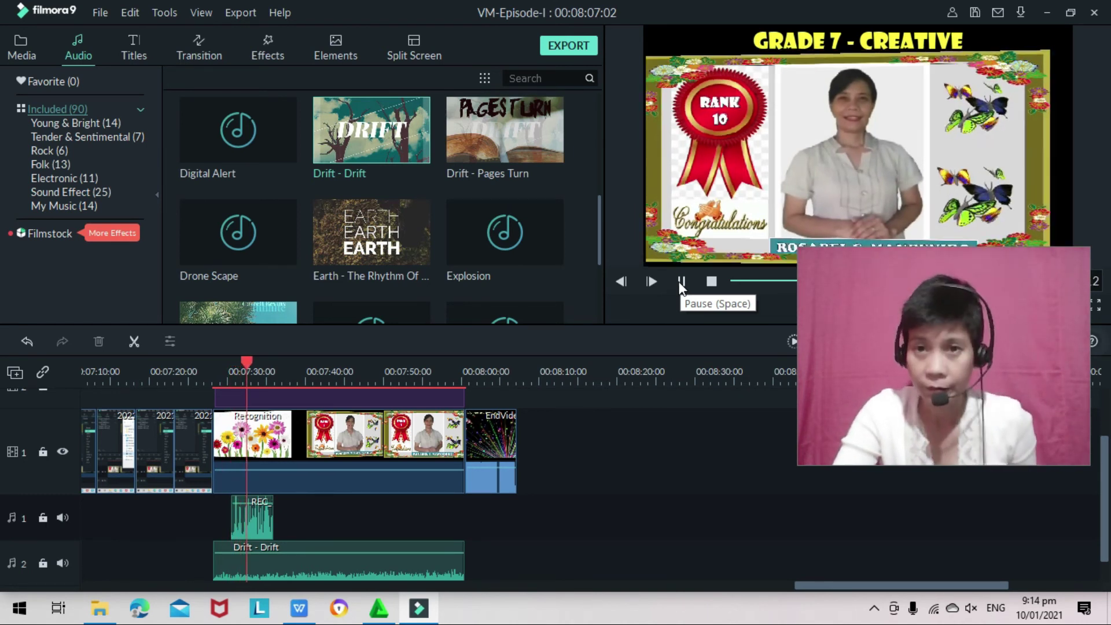
pyautogui.press('XF86AudioMute')
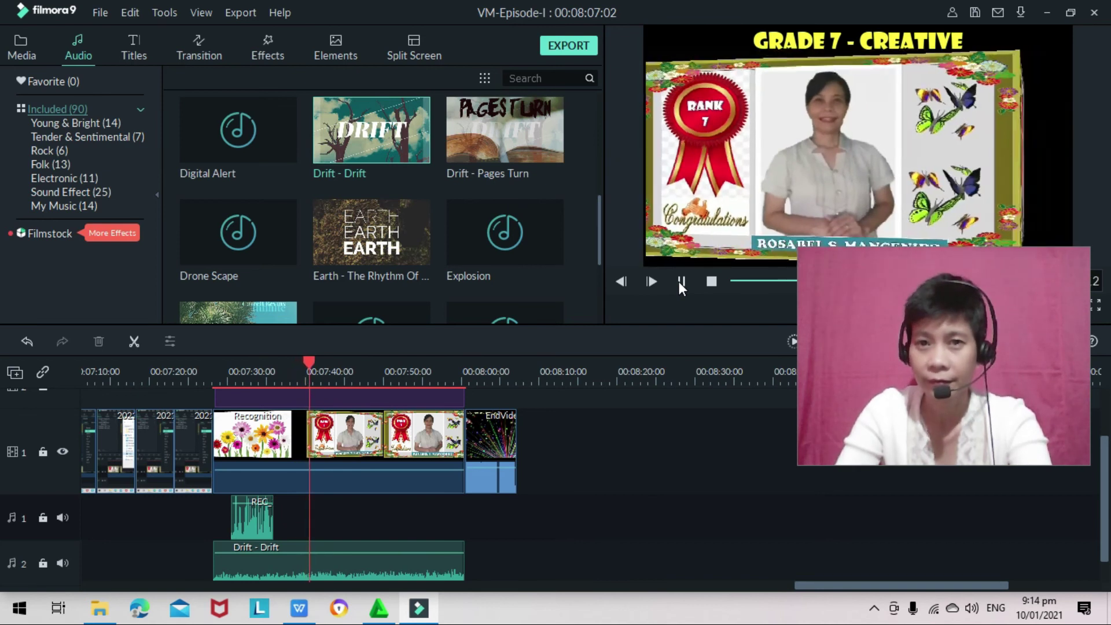
pyautogui.click(681, 281)
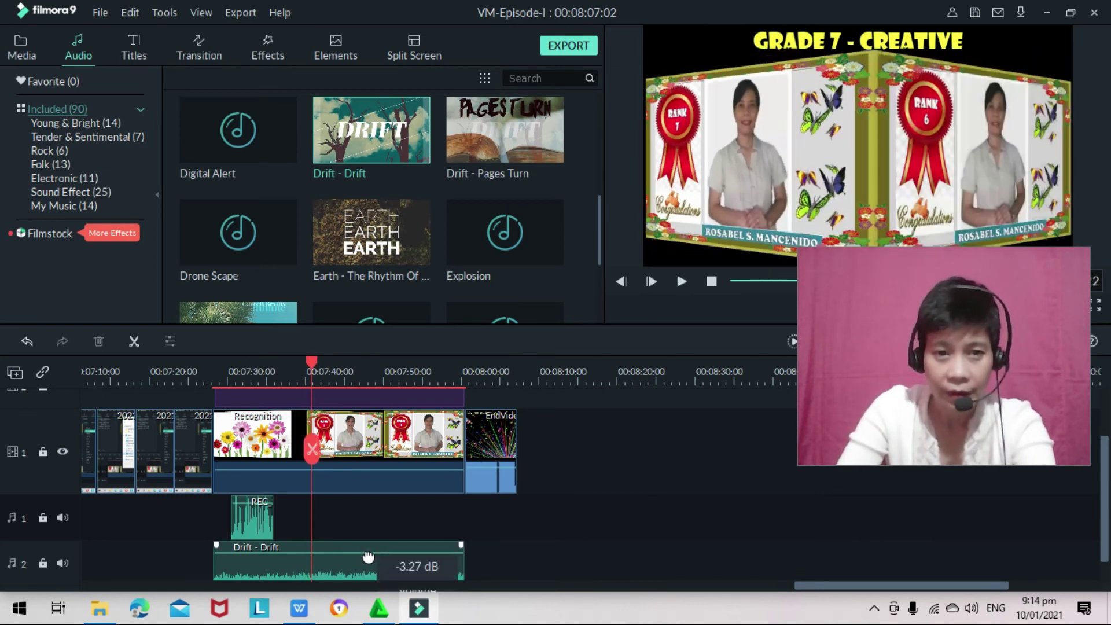
pyautogui.moveTo(368, 558)
pyautogui.mouseDown()
pyautogui.moveTo(368, 567)
pyautogui.moveTo(368, 557)
pyautogui.mouseUp()
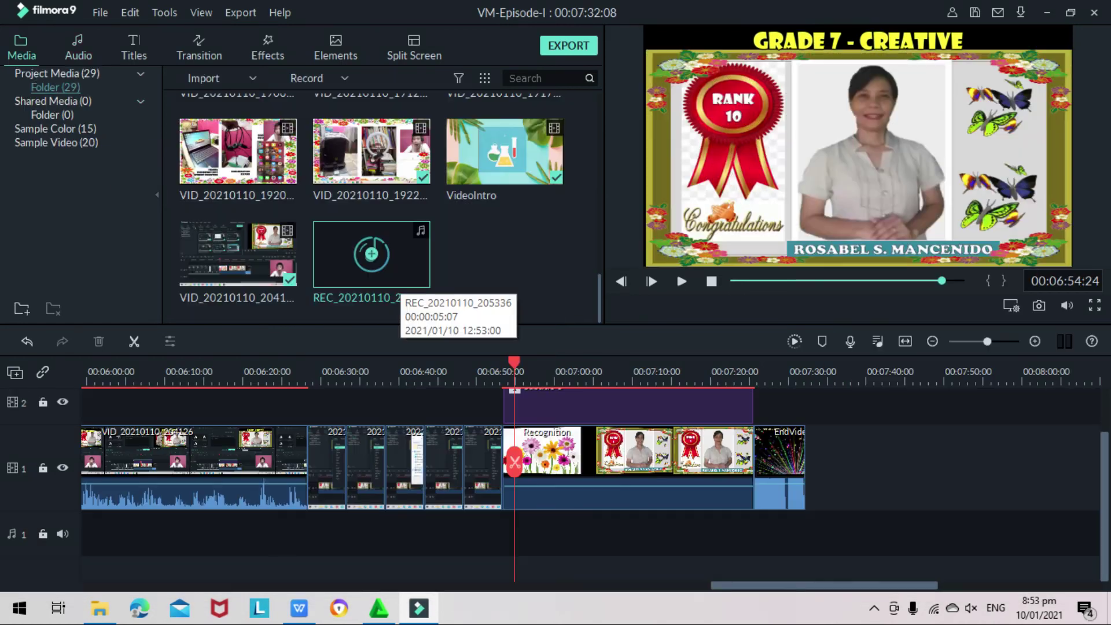